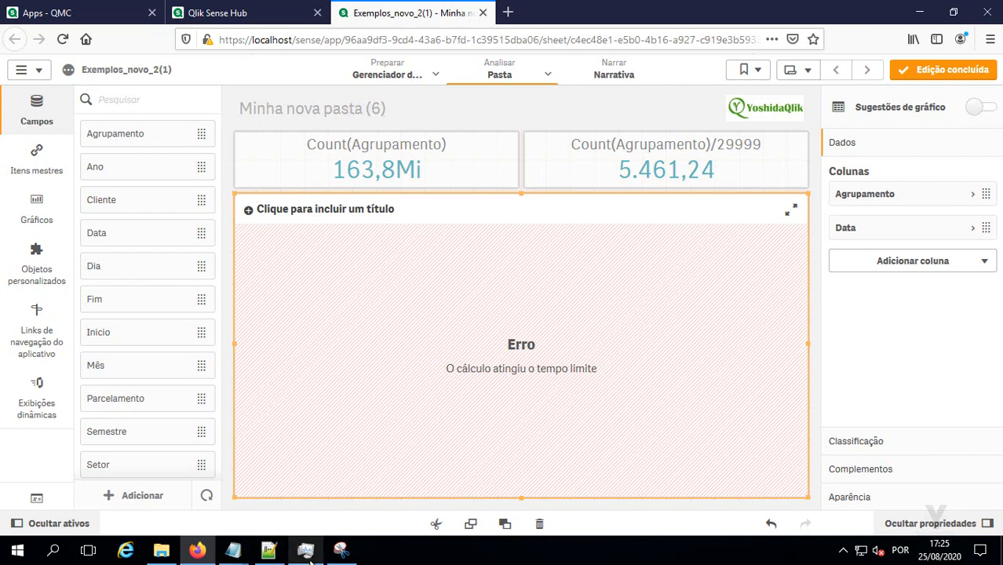
- Check the CPU and memory use of Qlik Sense in Task Manager and return to the Exemplos_novo_2(1) sheet
click(307, 552)
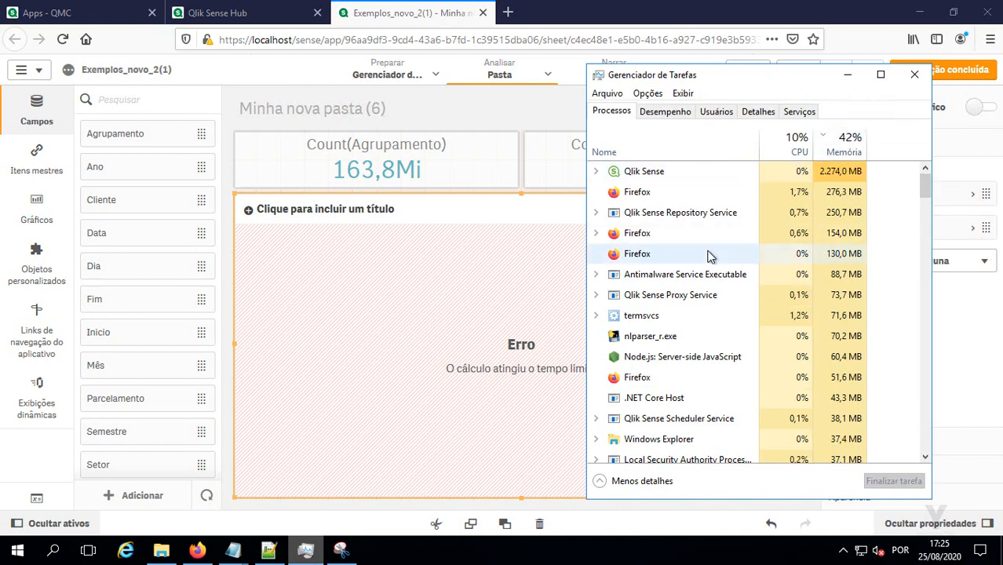
click(442, 255)
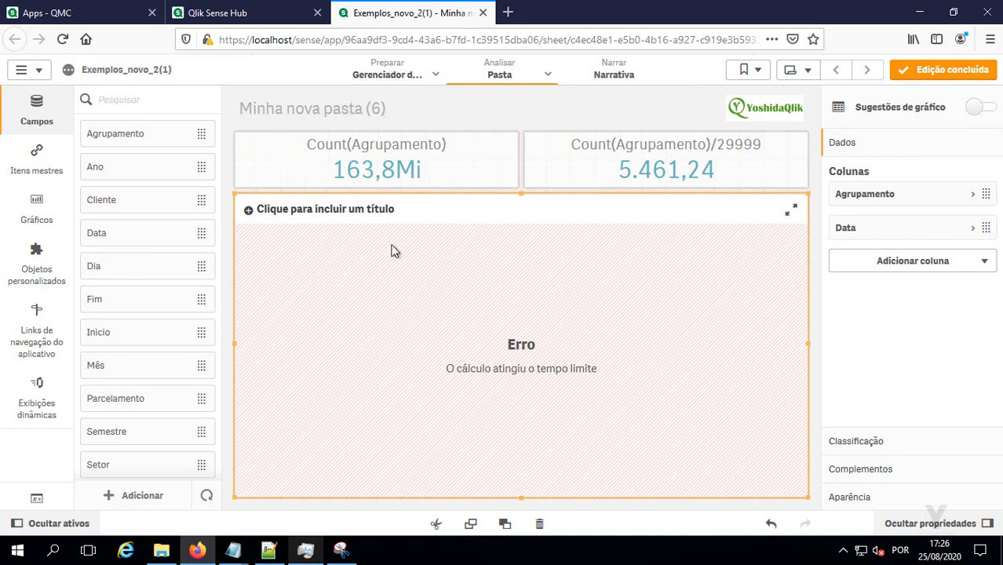
click(310, 552)
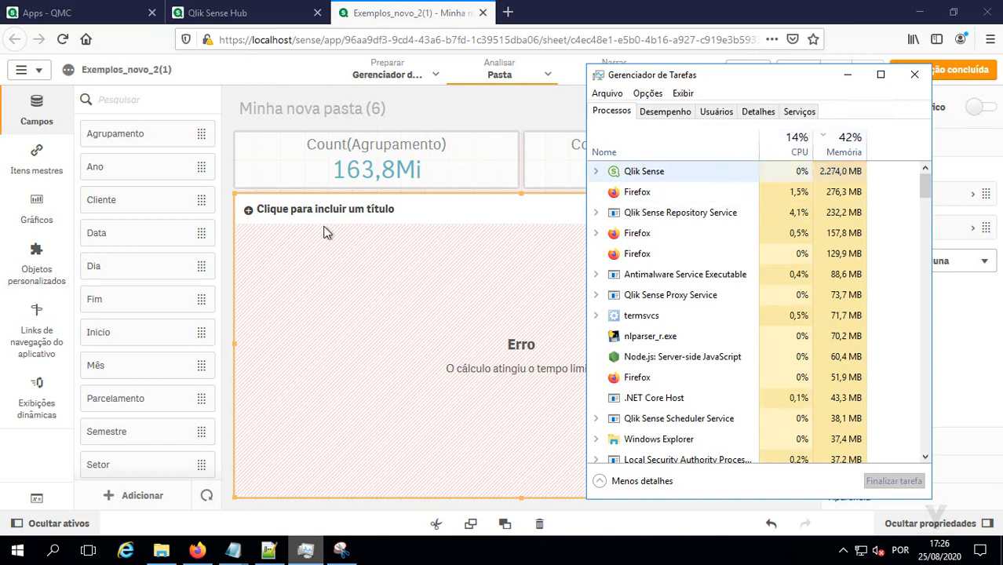
click(279, 261)
- Add the Data field as another dimension column of the table with Agrupamento and Data
click(879, 265)
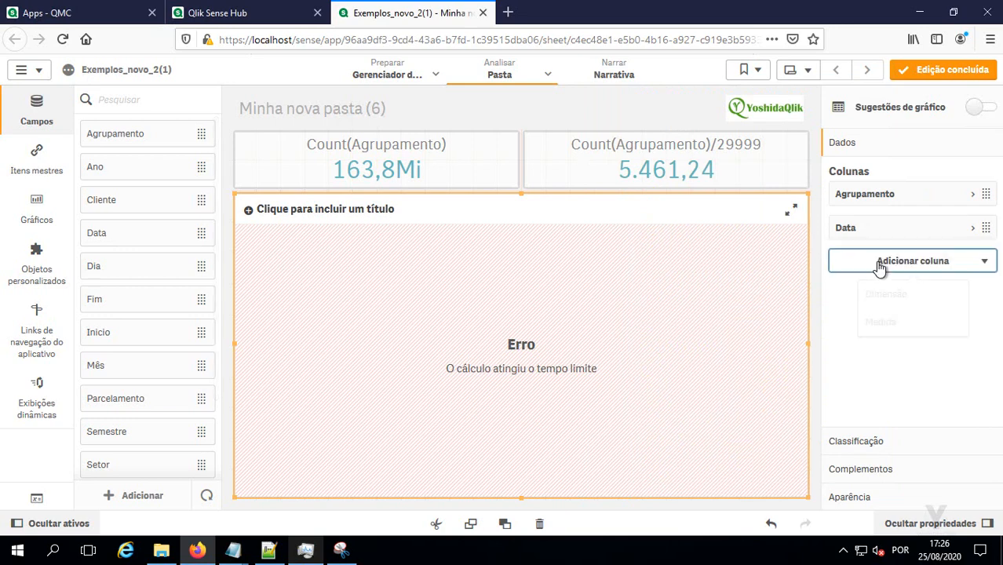
click(883, 298)
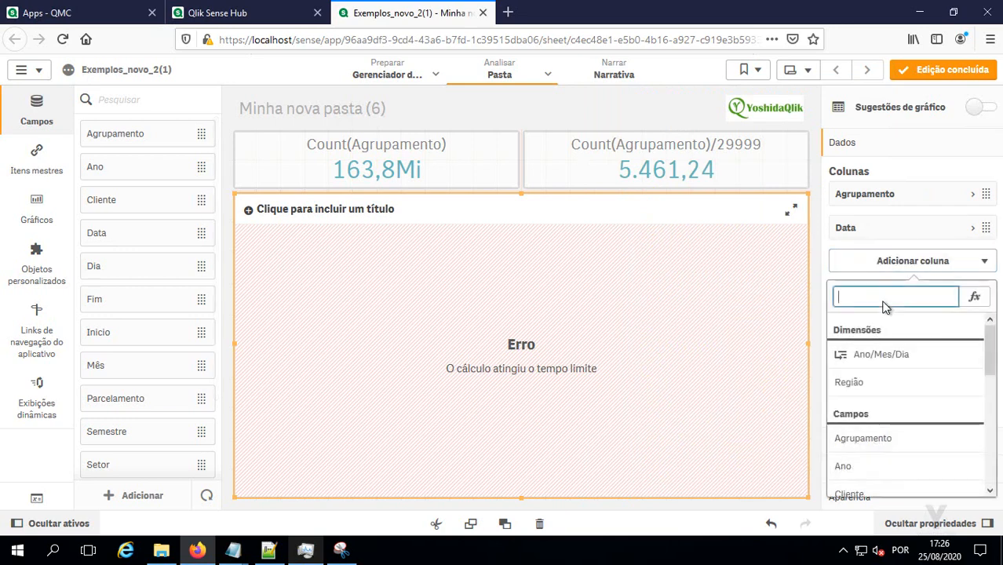
scroll(895, 430, down, 2)
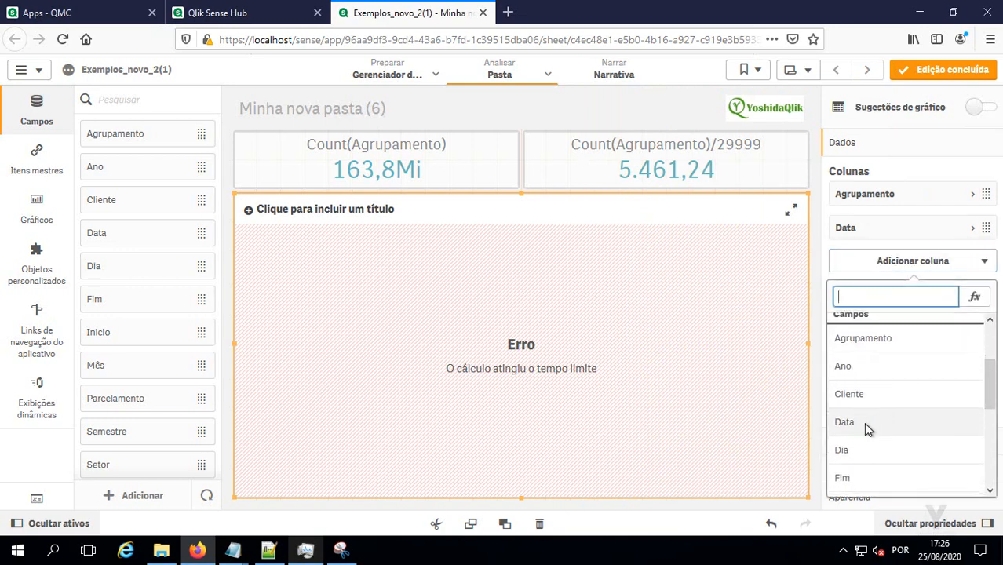
click(867, 428)
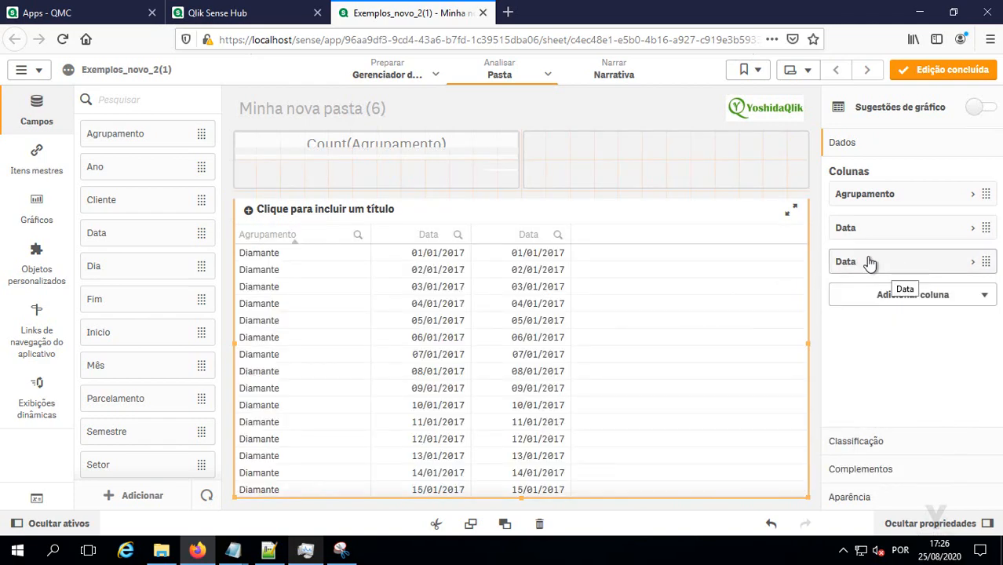
- Delete the duplicate Data column from the table so only Agrupamento and Data remain
right_click(916, 263)
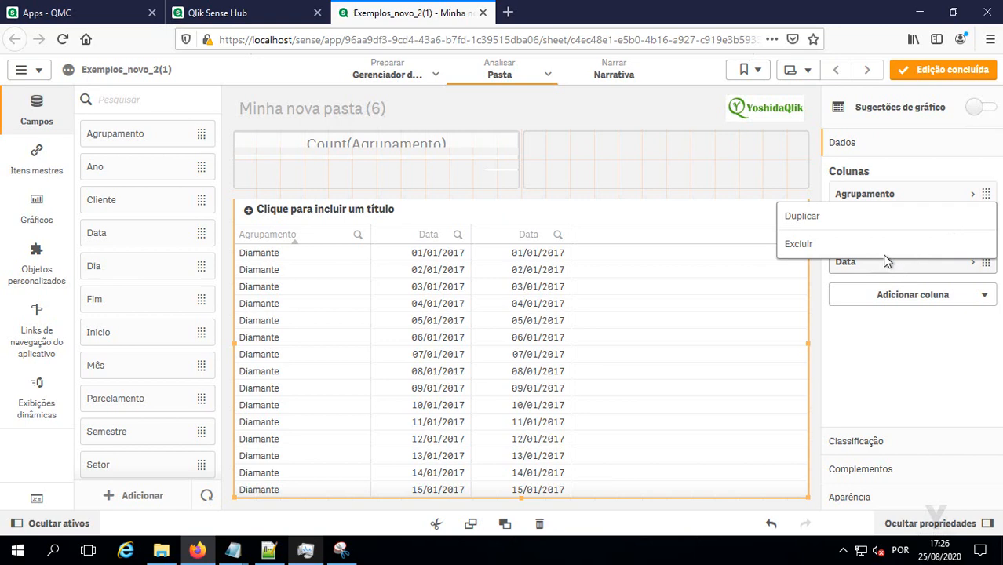
click(882, 250)
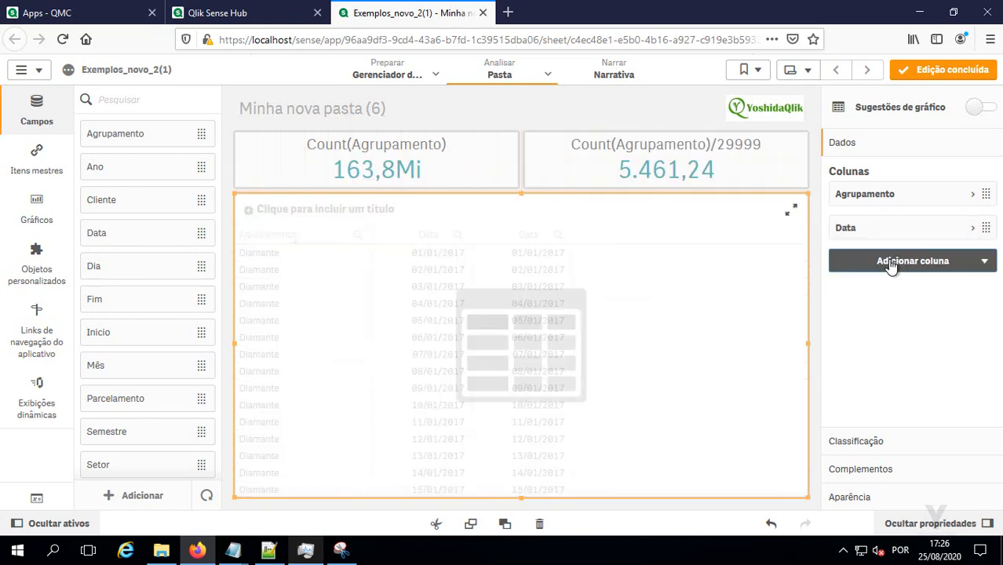
click(891, 267)
click(568, 292)
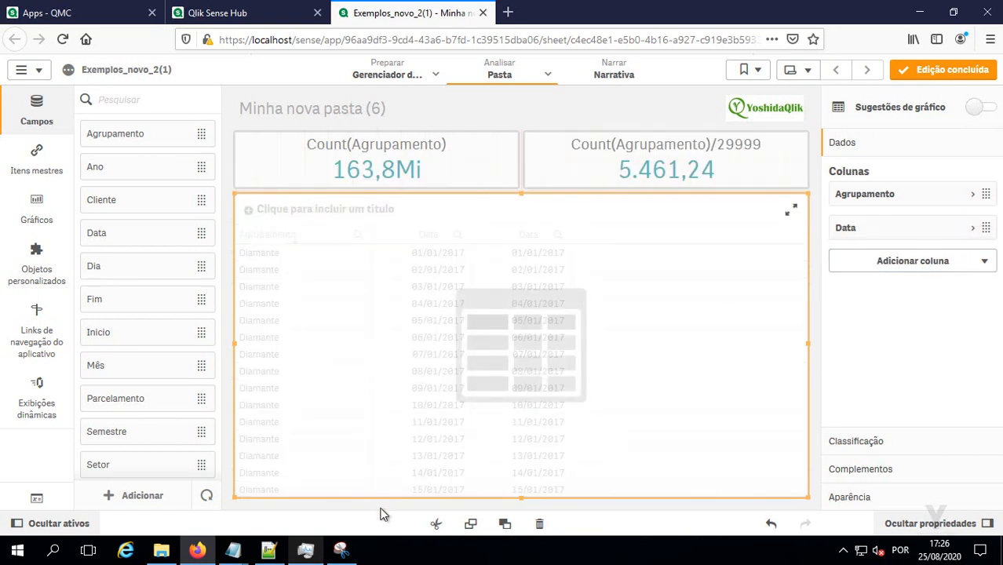
- Check Qlik Sense's resource use in Task Manager during the recalculation and open the table's data handling settings
key(ctrl+shift+Escape)
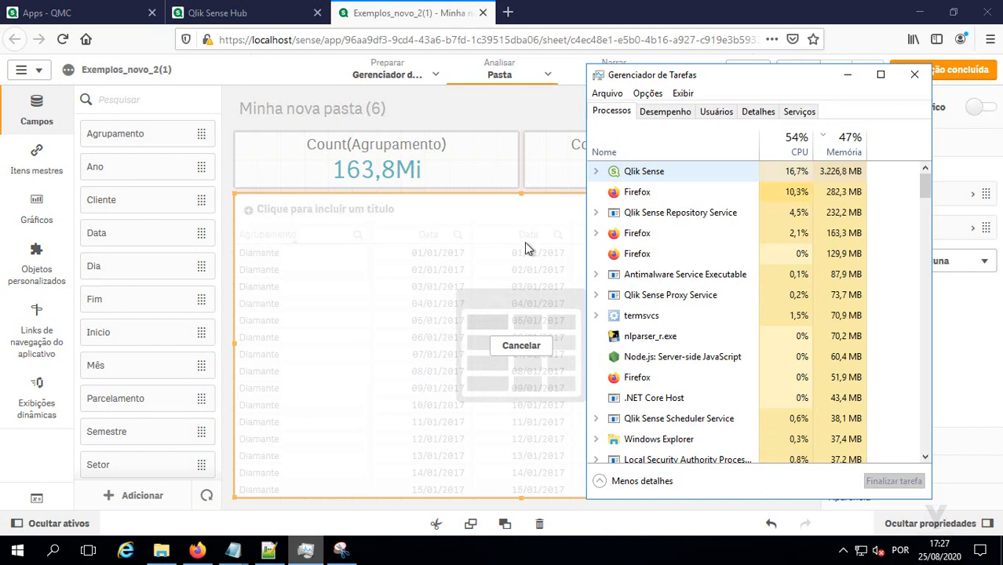
click(470, 278)
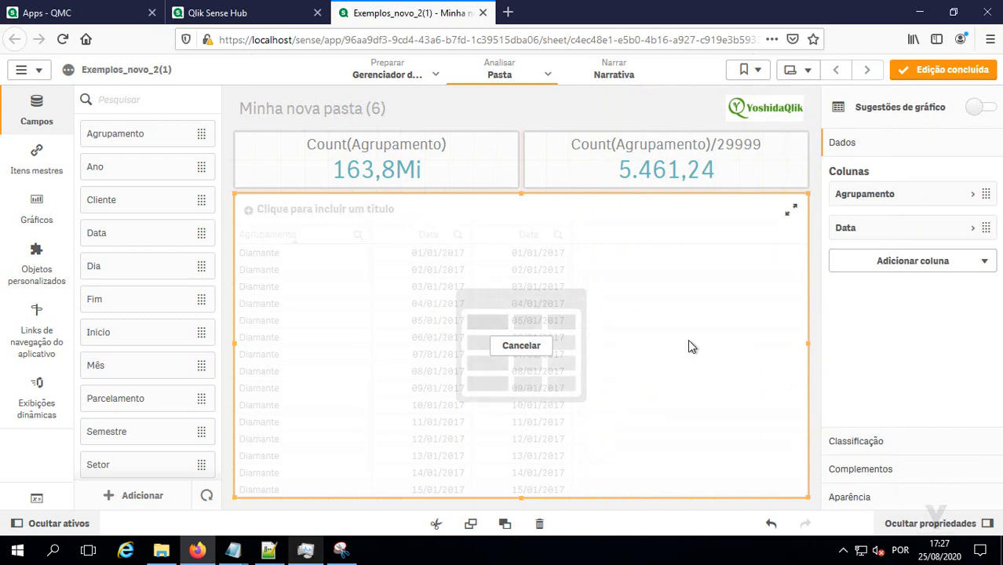
click(861, 470)
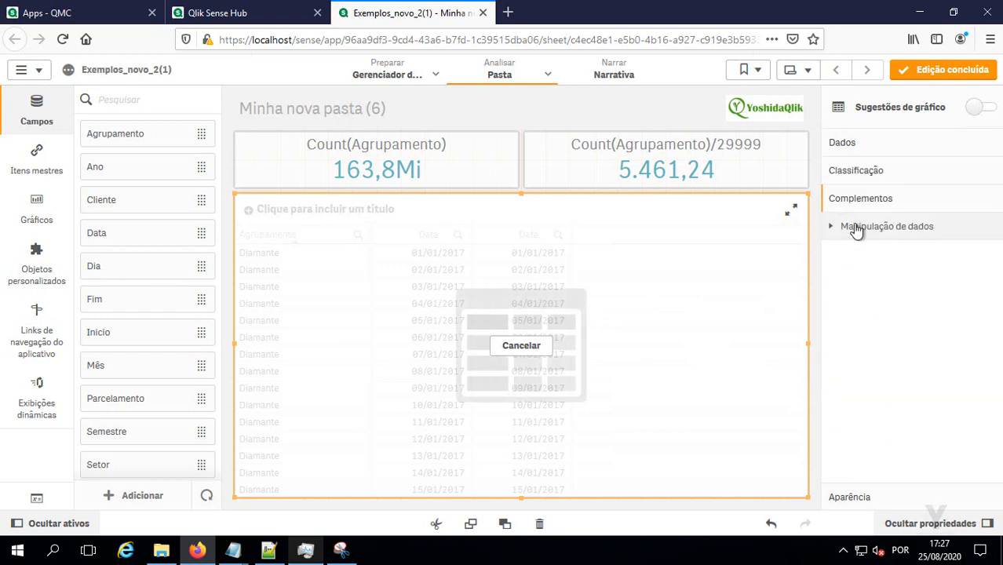
click(857, 230)
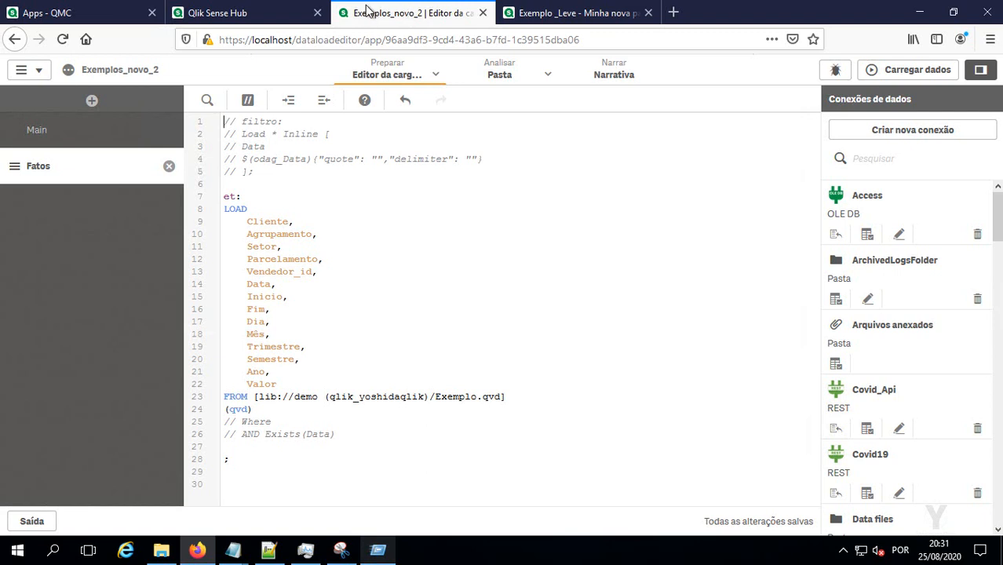
- Switch to the Exemplo _Leve app and finish editing its sheet Minha nova pasta
click(452, 266)
click(550, 14)
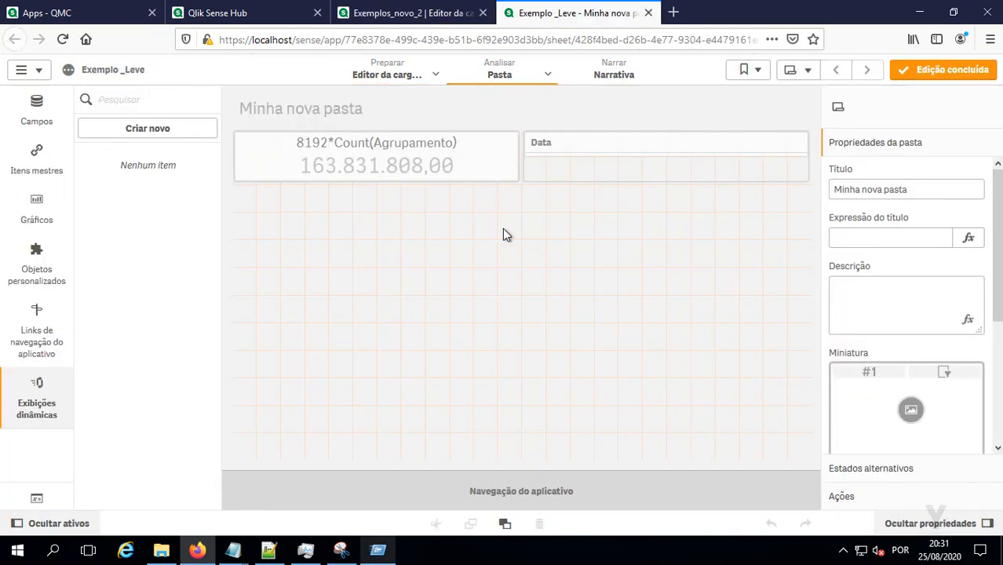
click(928, 72)
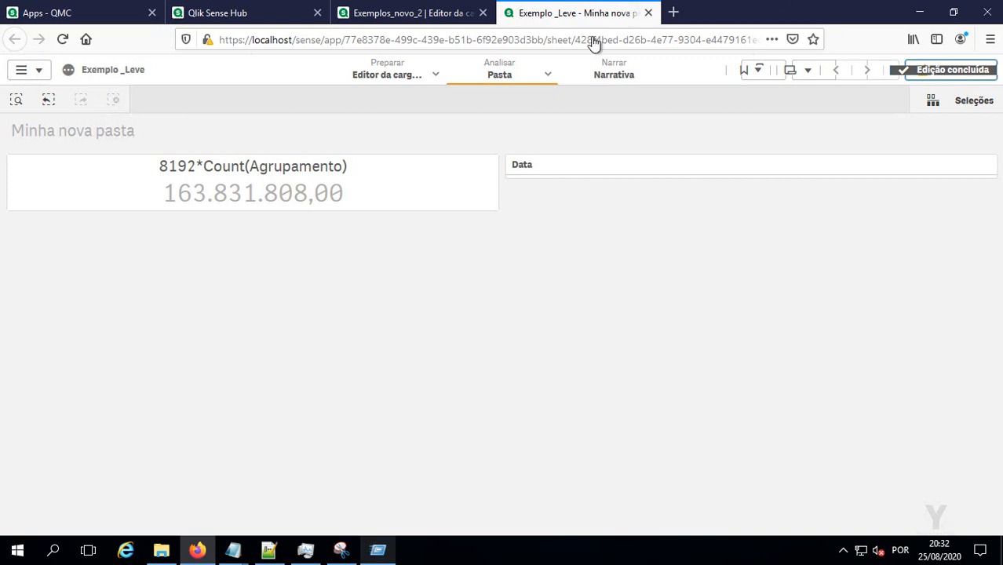
- In the Fatos section of the Exemplos_novo_2 load script, uncomment the filtro inline load containing the odag_Data binding
click(430, 12)
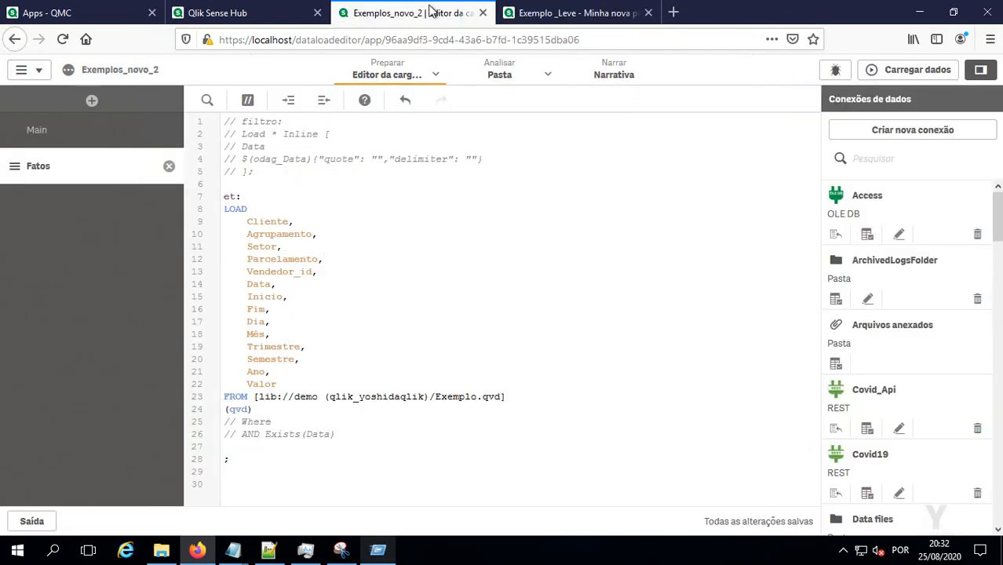
click(491, 338)
click(264, 258)
click(313, 234)
click(271, 346)
double_click(253, 284)
click(266, 182)
click(269, 174)
key(ctrl+shift+Home)
click(246, 102)
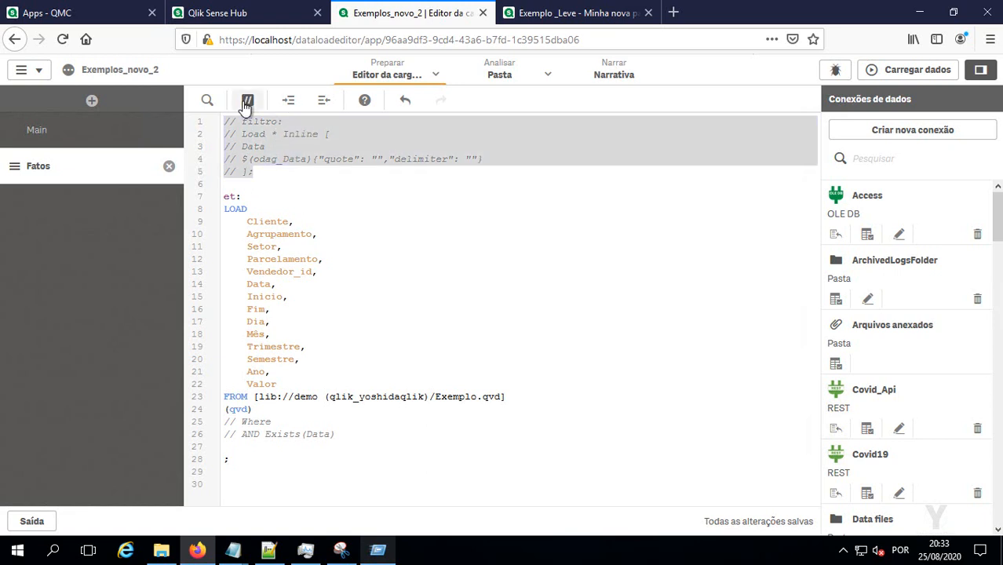
click(267, 154)
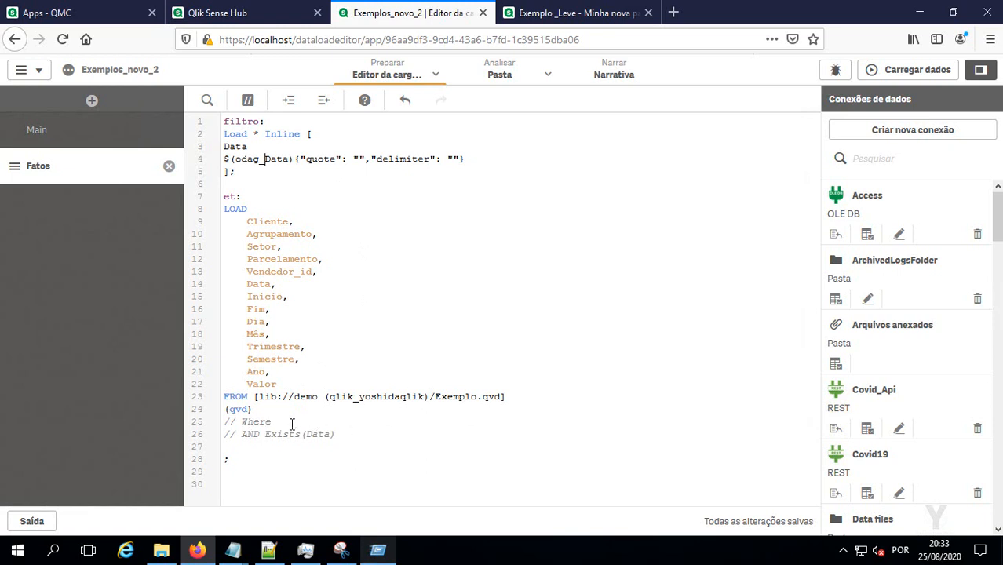
- Uncomment the Where clause of the et load and remove its AND, leaving Where Exists(Data)
drag(335, 434, 202, 424)
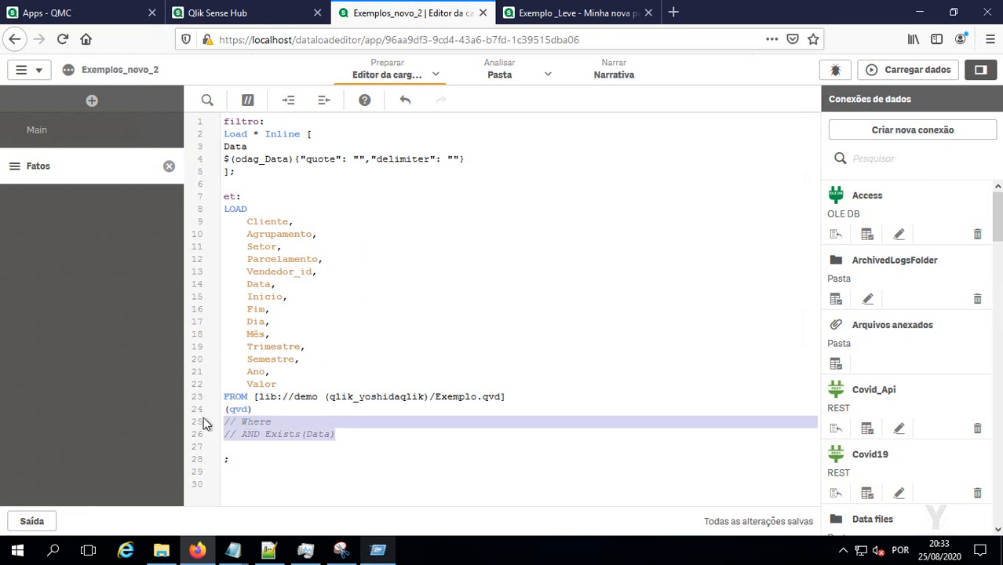
click(248, 104)
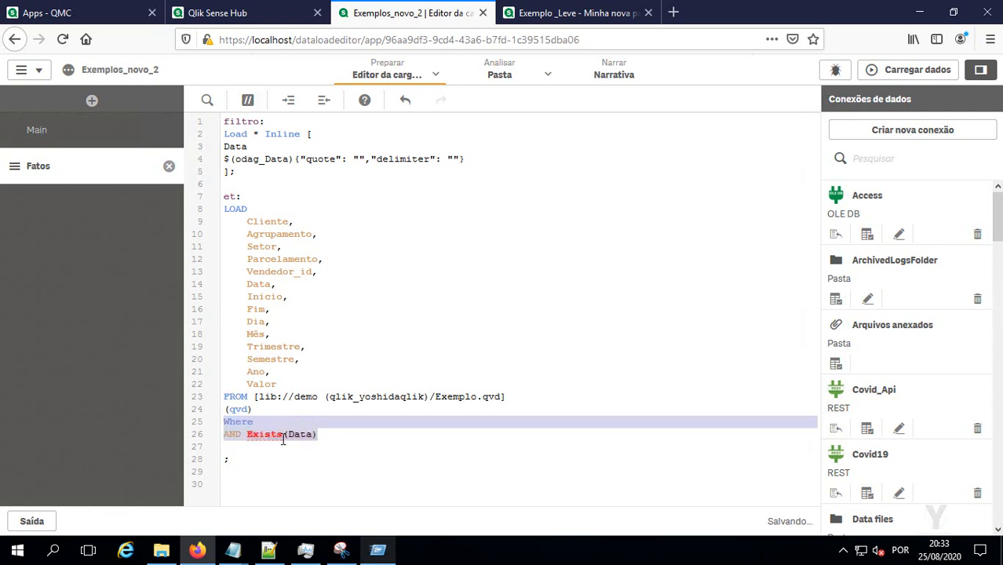
click(327, 441)
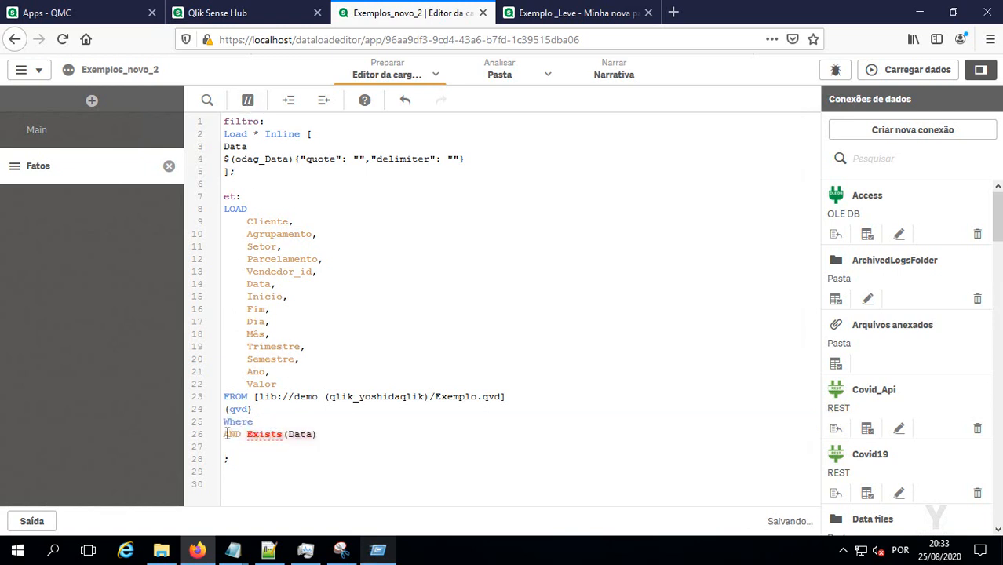
key(Delete)
key(Delete)
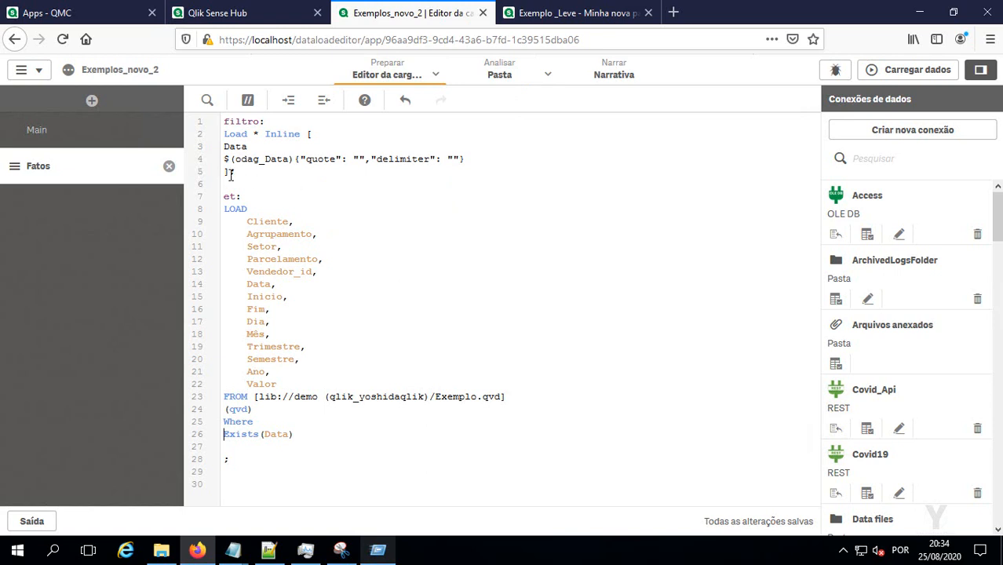
- Examine the odag_Data binding with its quote and delimiter options, and the Data field in the Exists condition
double_click(273, 158)
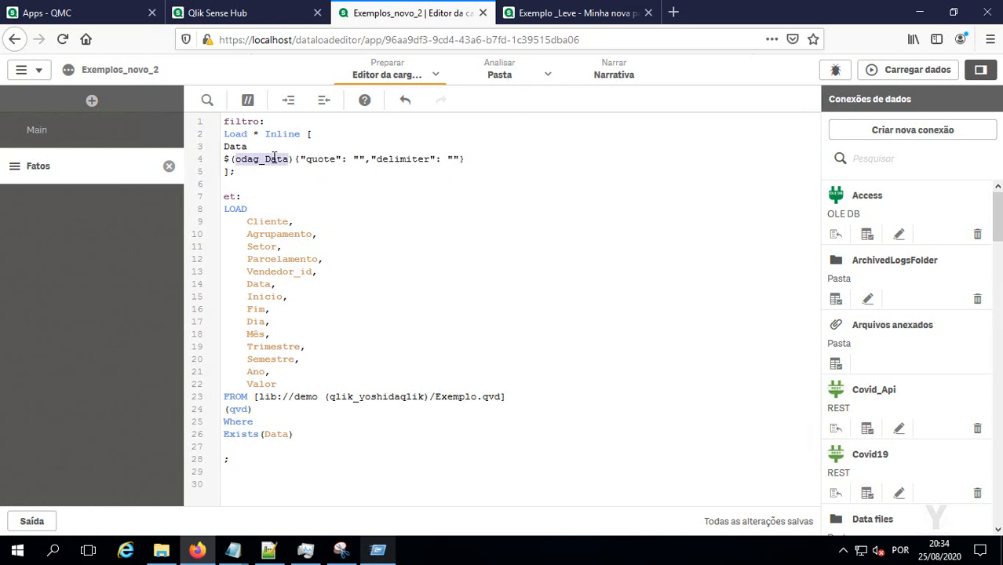
double_click(325, 160)
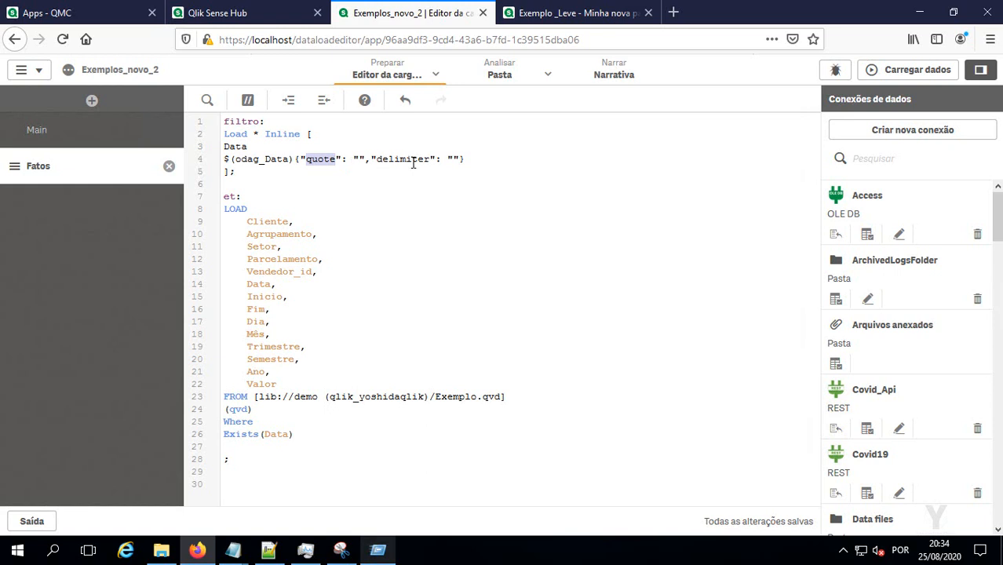
double_click(413, 160)
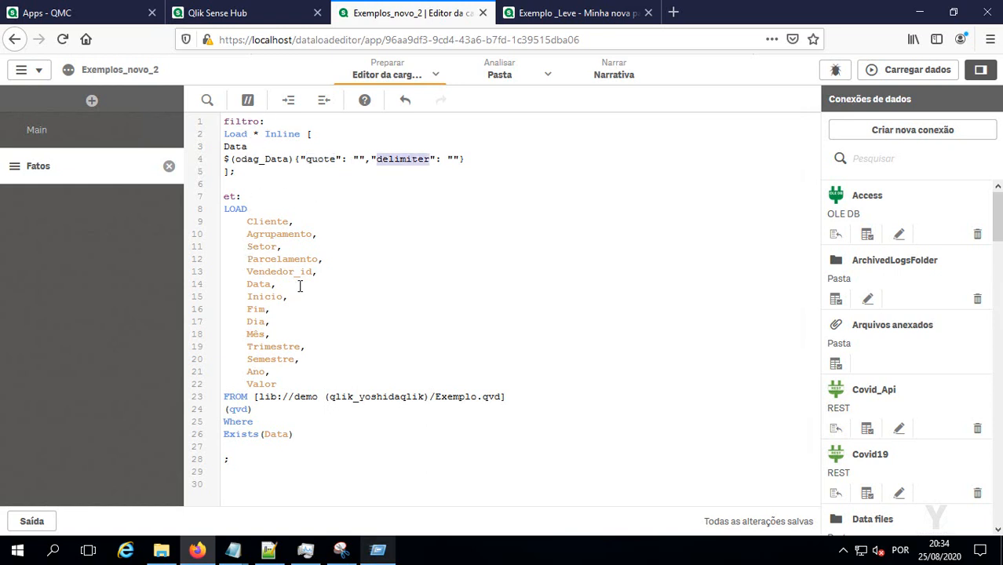
double_click(283, 435)
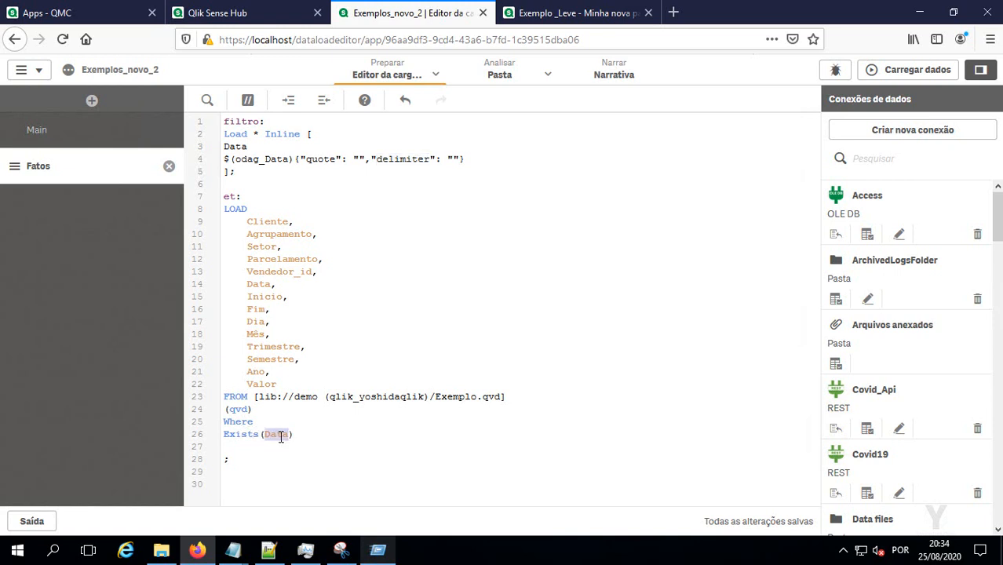
click(281, 437)
- Compare the file sizes of Exemplos_novo_2 and Exemplo _Leve in the QMC app list
click(540, 16)
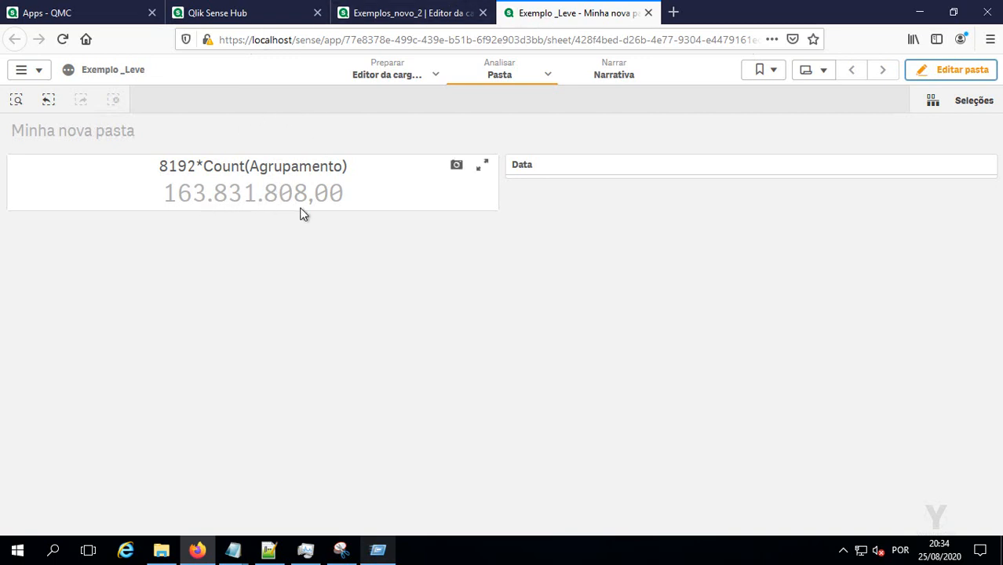
click(219, 13)
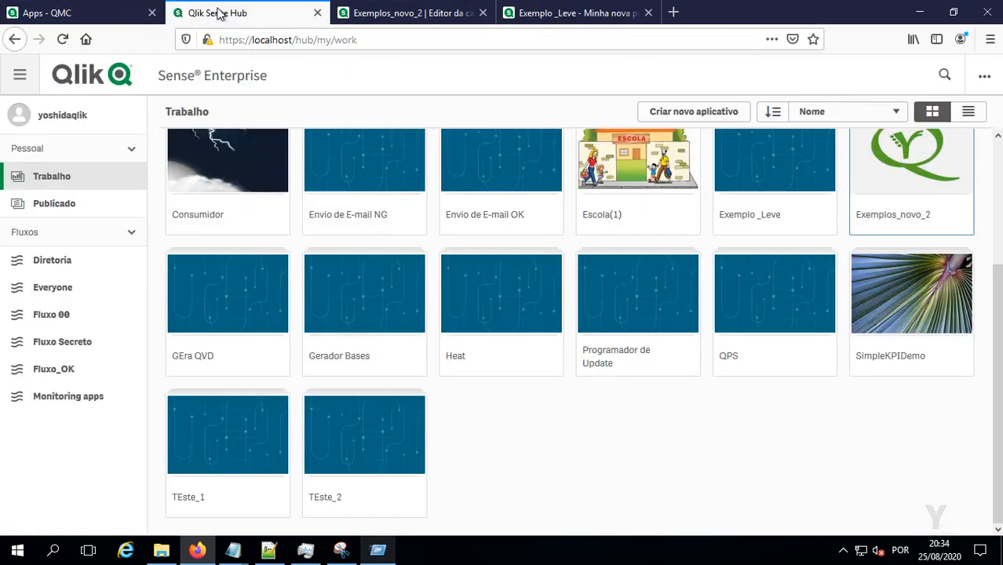
click(125, 14)
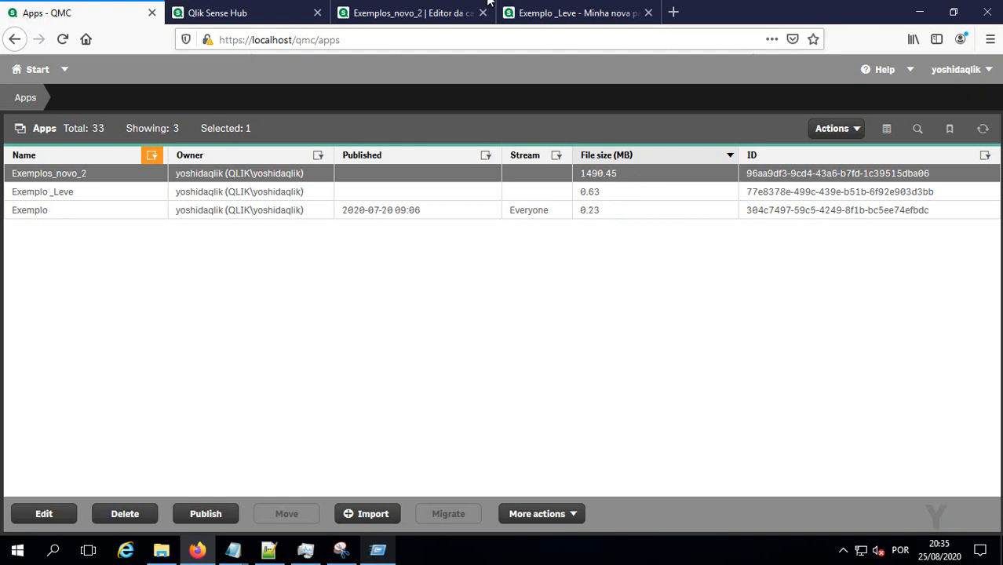
mouse_move(550, 6)
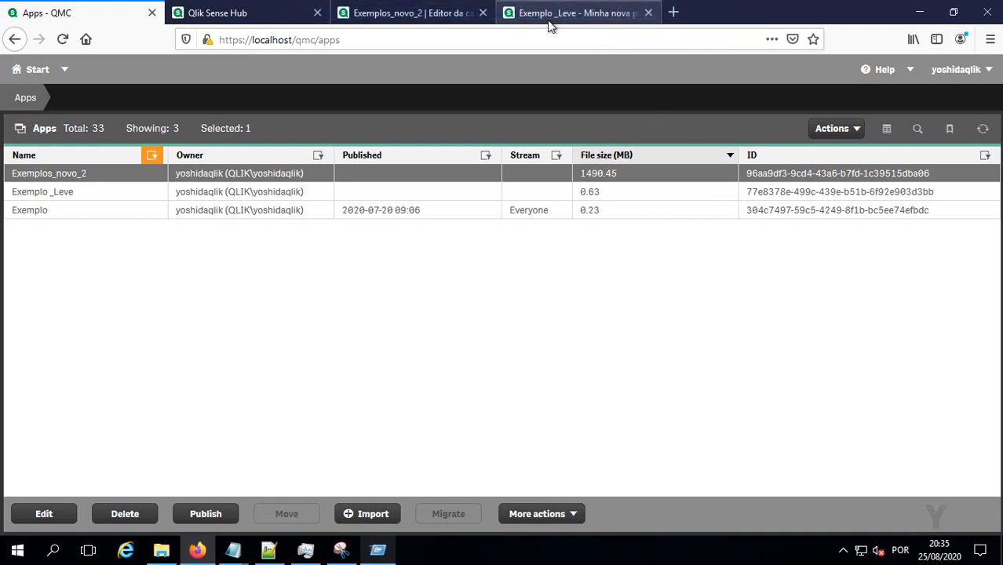
- Put the Exemplo _Leve sheet in edit mode and expand the 8192*Count(Agrupamento) measure's settings in the KPI
click(549, 25)
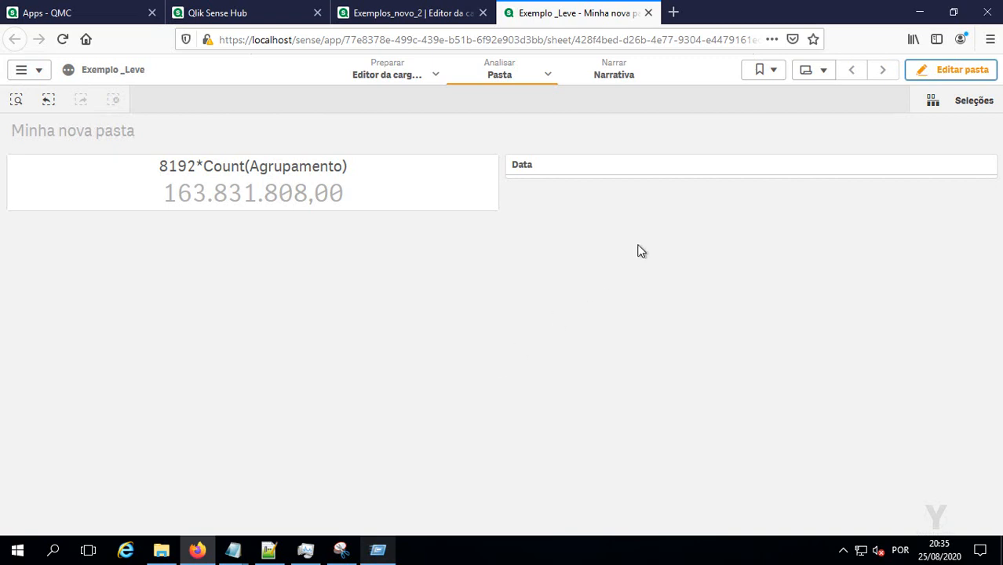
click(928, 72)
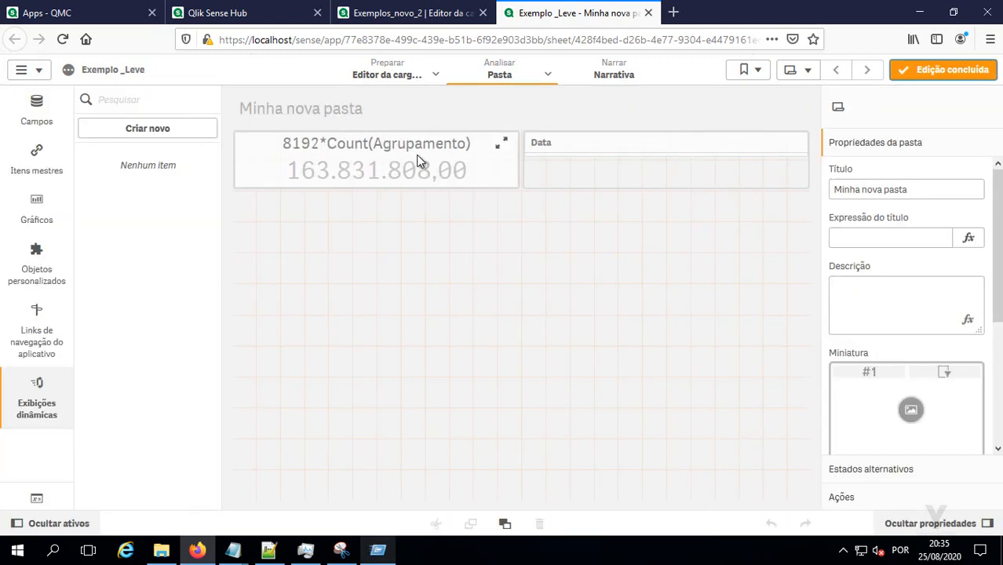
click(418, 161)
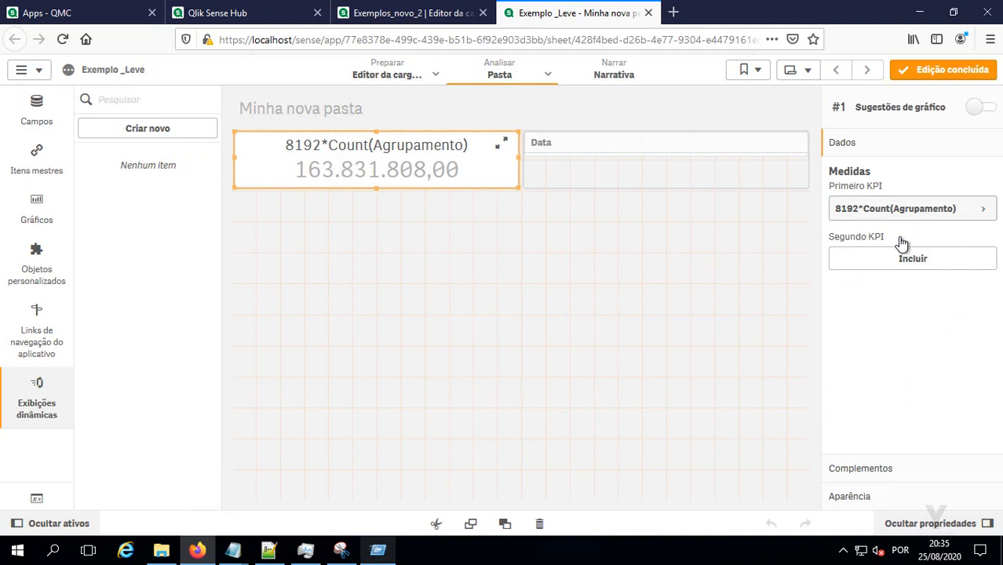
click(887, 216)
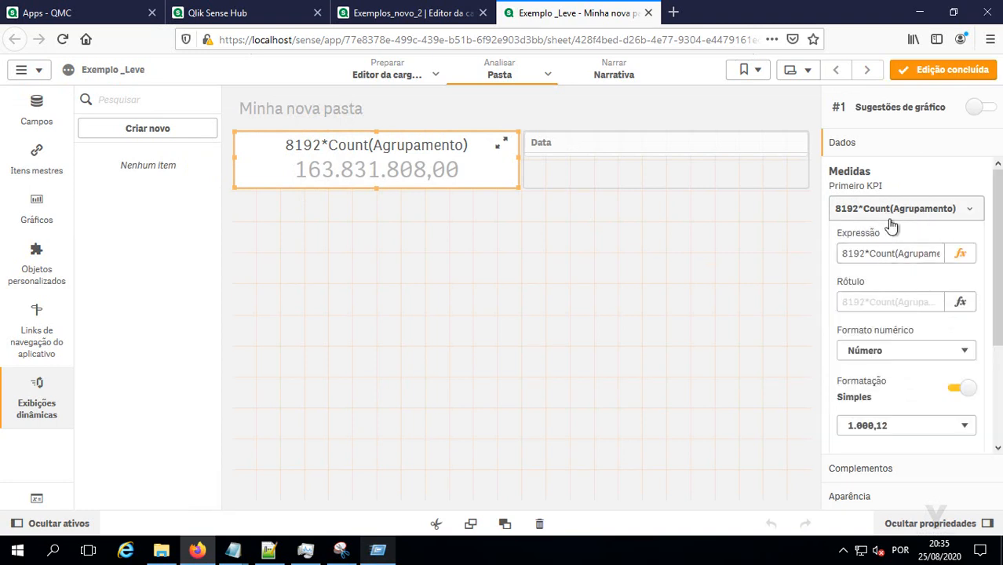
- Copy the full expression 8192*Count(Agrupamento) from the KPI measure's expression editor and close the editor
click(959, 252)
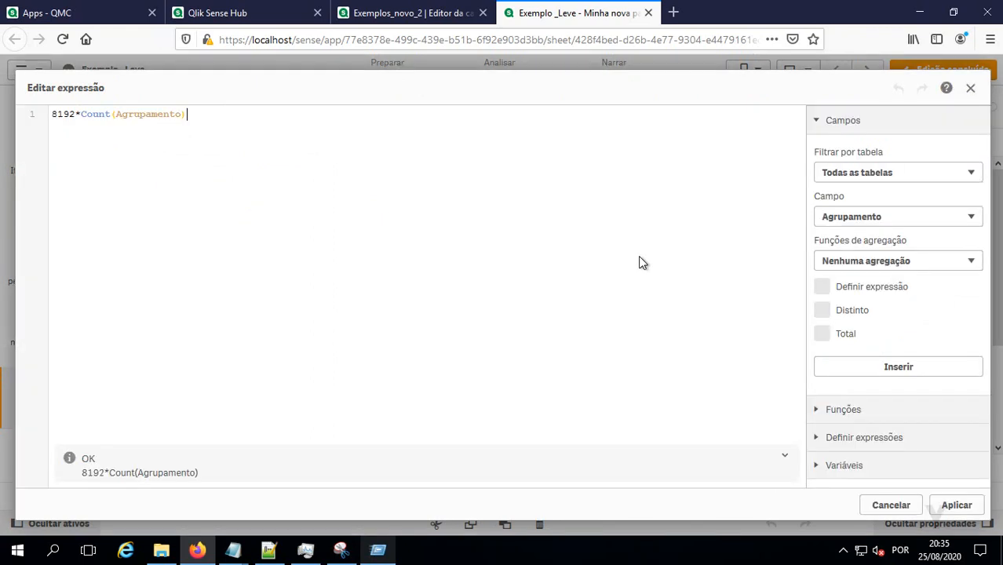
key(ctrl+a)
key(ctrl+c)
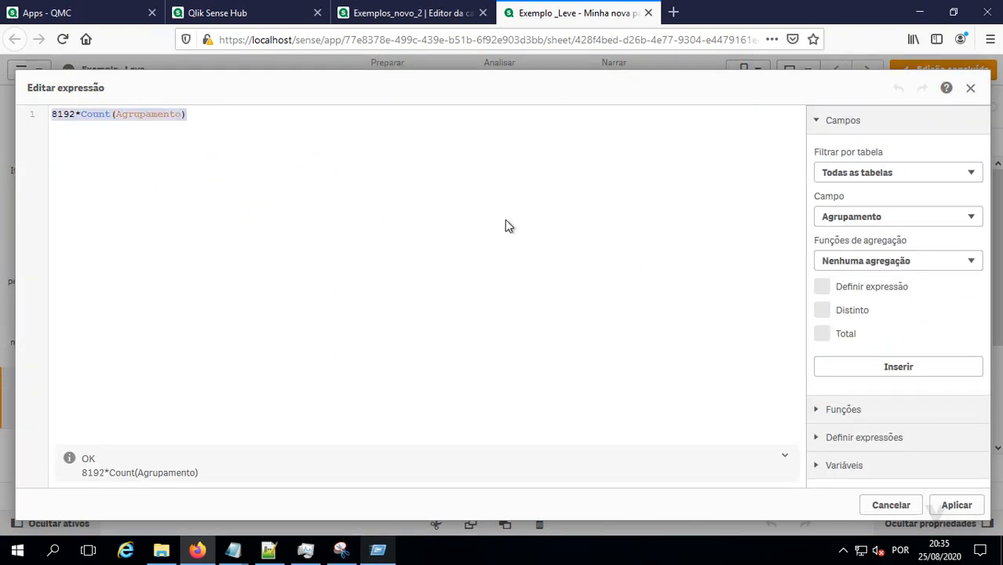
click(947, 504)
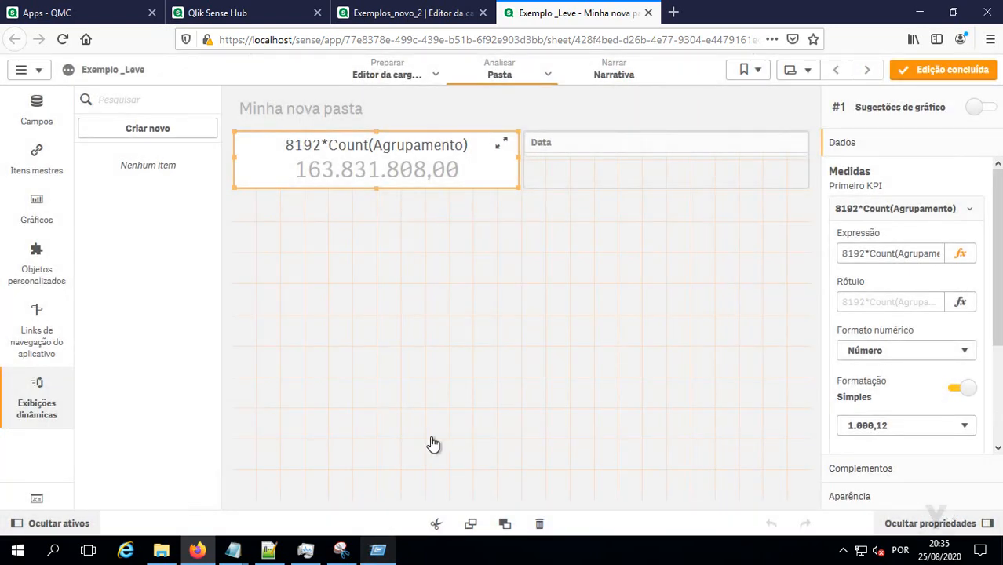
- Start a new on-demand app navigation link named Detalhe_Odag with Exemplos_novo_2 as its template app
click(43, 332)
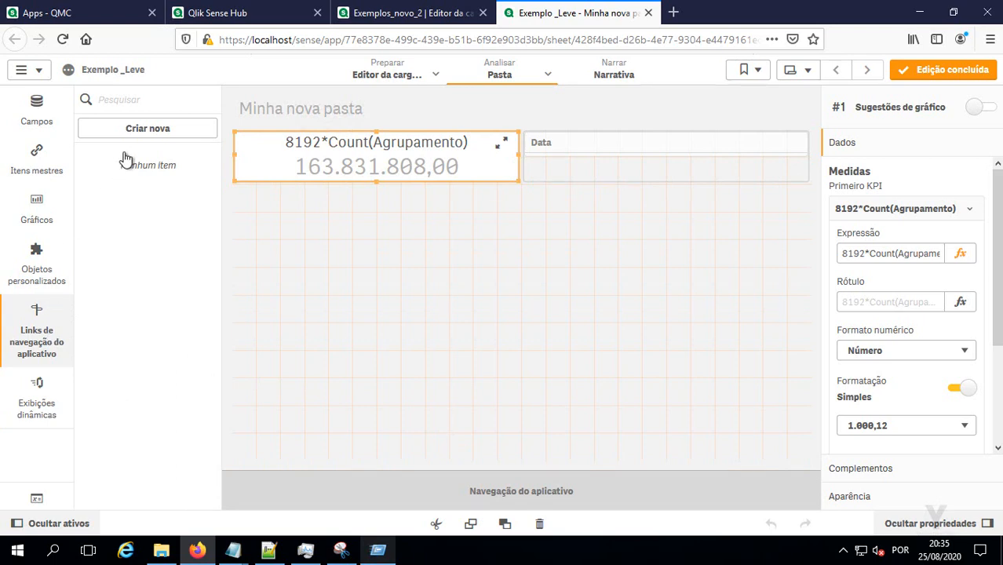
click(45, 337)
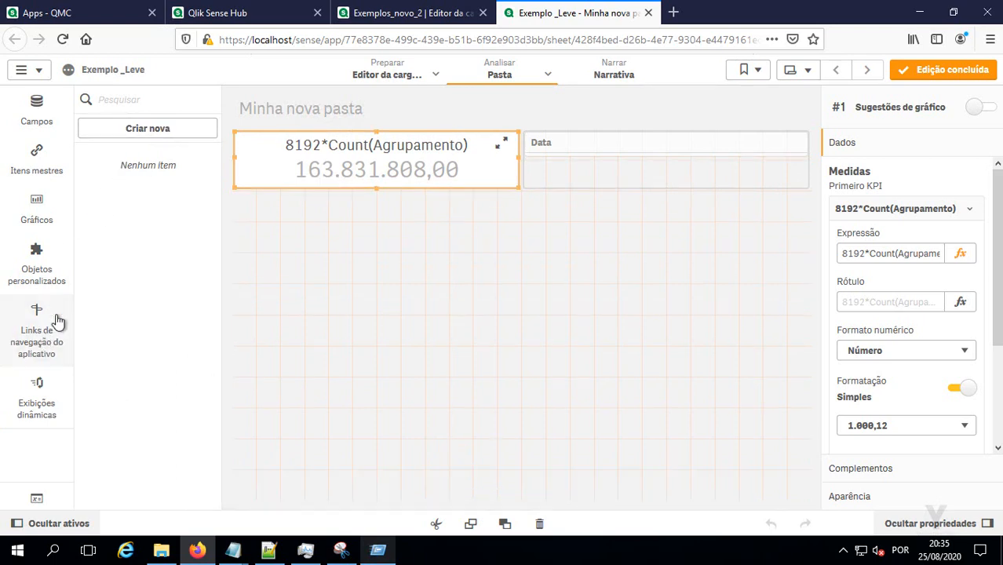
click(28, 341)
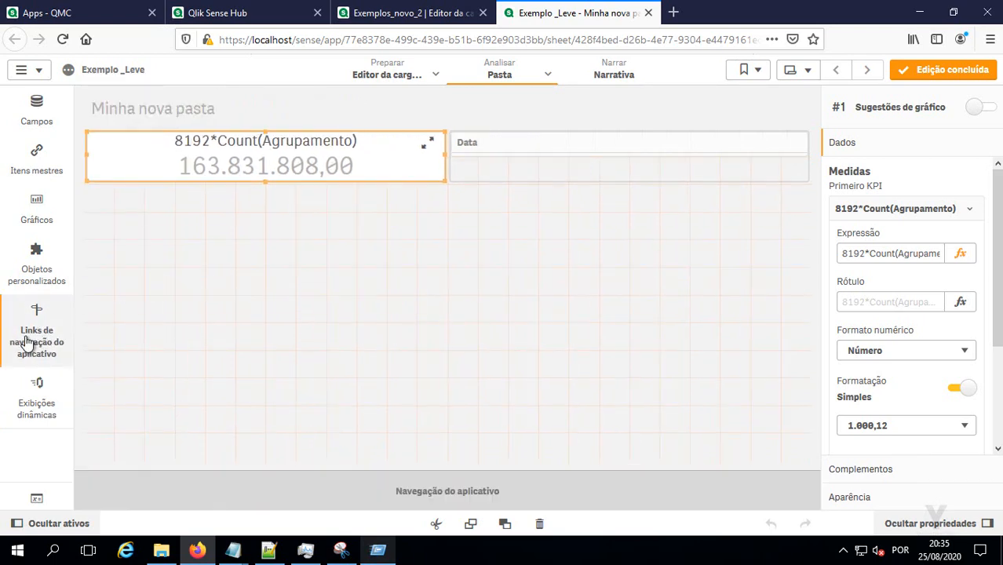
click(149, 131)
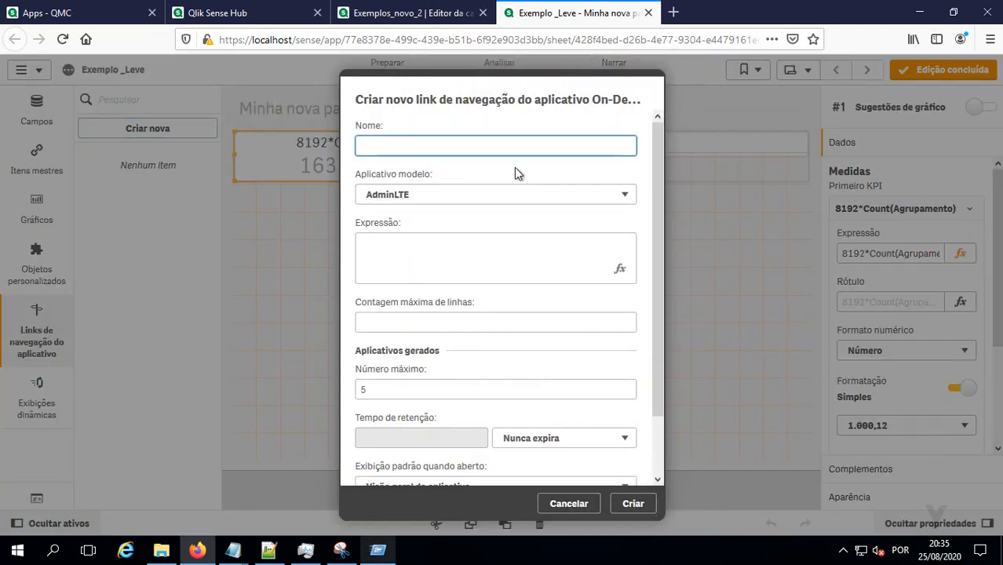
text(Detalhe )
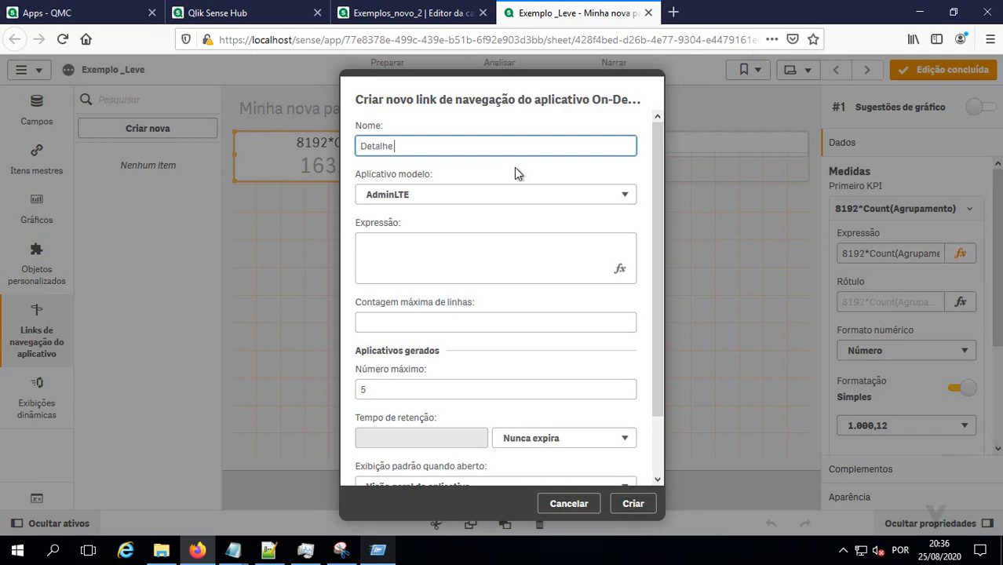
text(Odag)
key(ctrl+Left)
text(_)
click(449, 204)
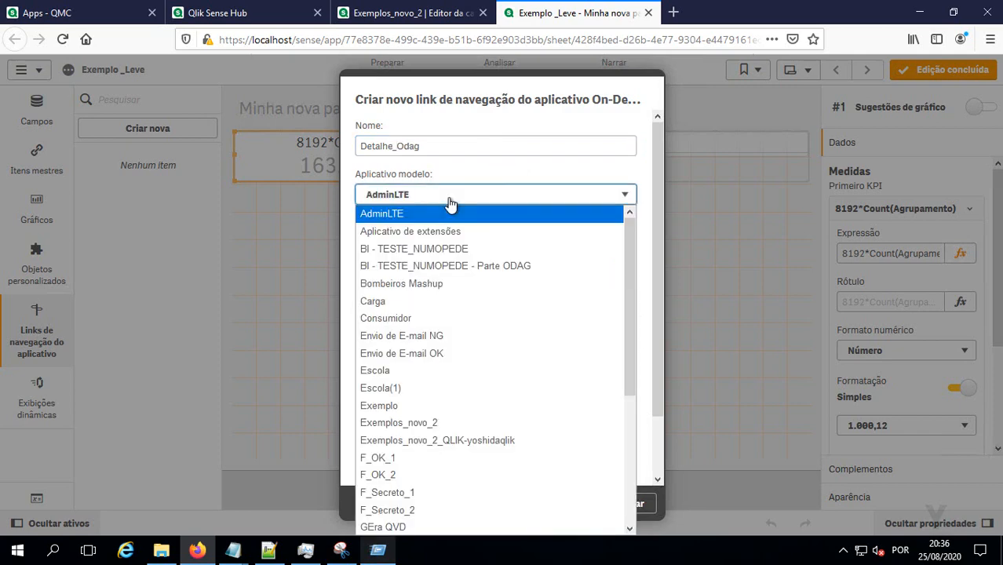
click(431, 425)
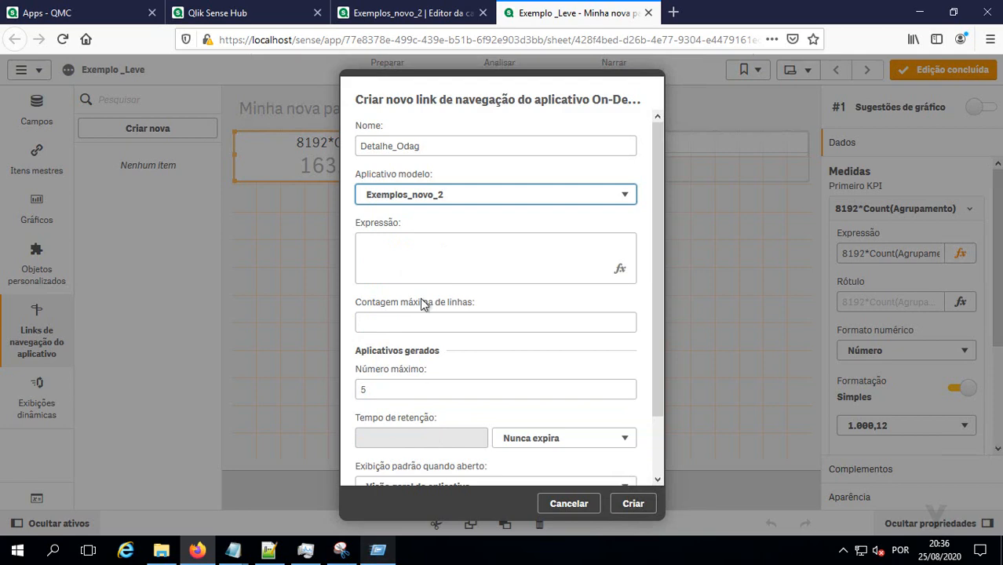
- Give the navigation link the expression 8192*Count(Agrupamento) and a maximum row count of 130000
click(620, 272)
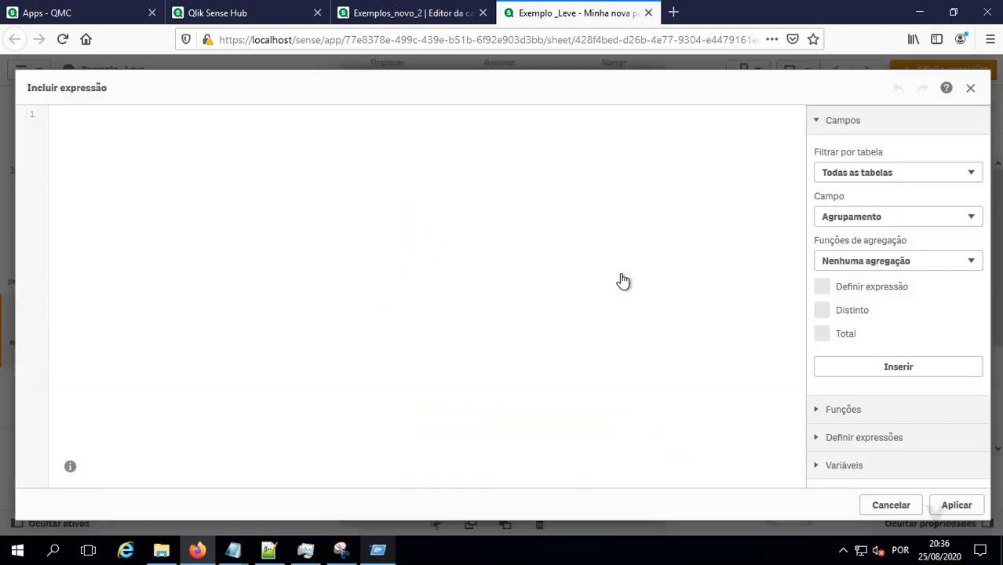
key(ctrl+v)
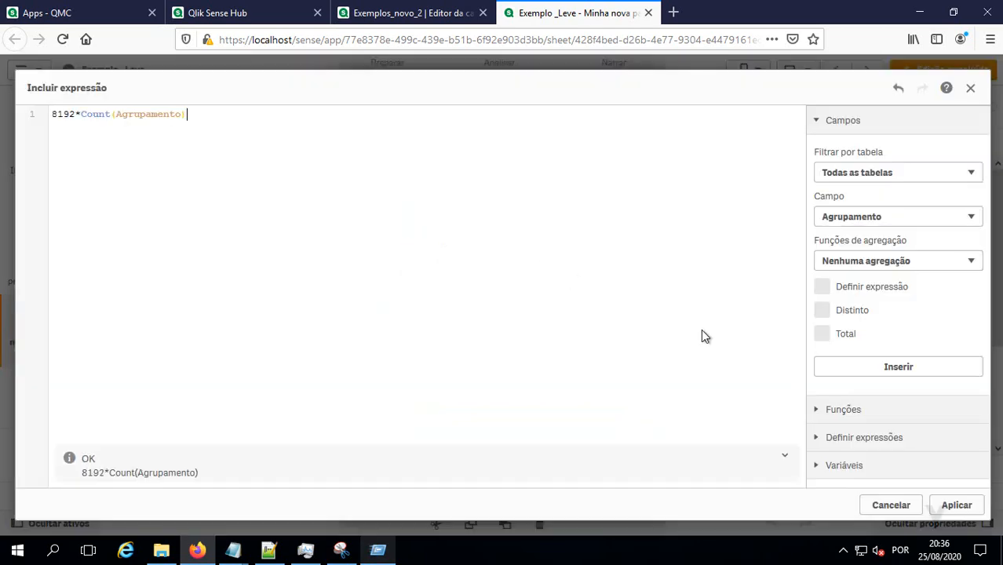
click(958, 506)
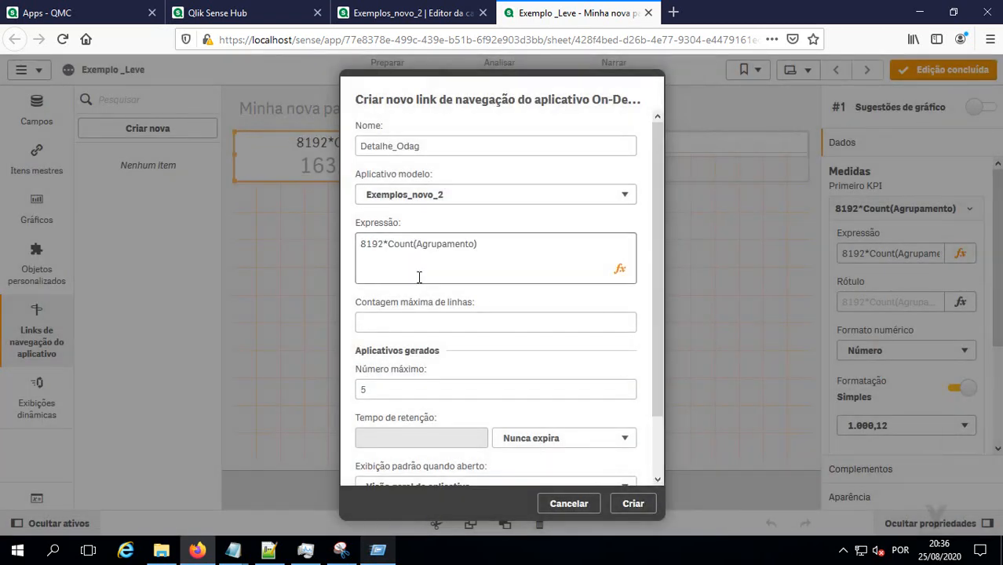
click(432, 330)
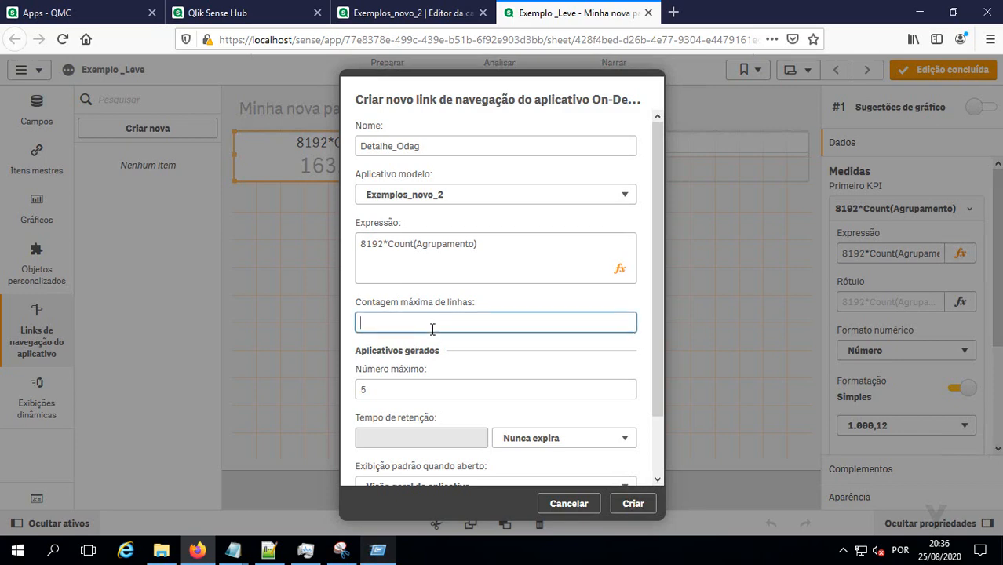
text(130000)
- Limit the link's generated apps to a maximum of 2 and set their retention time to 1 hour (Horas)
click(427, 388)
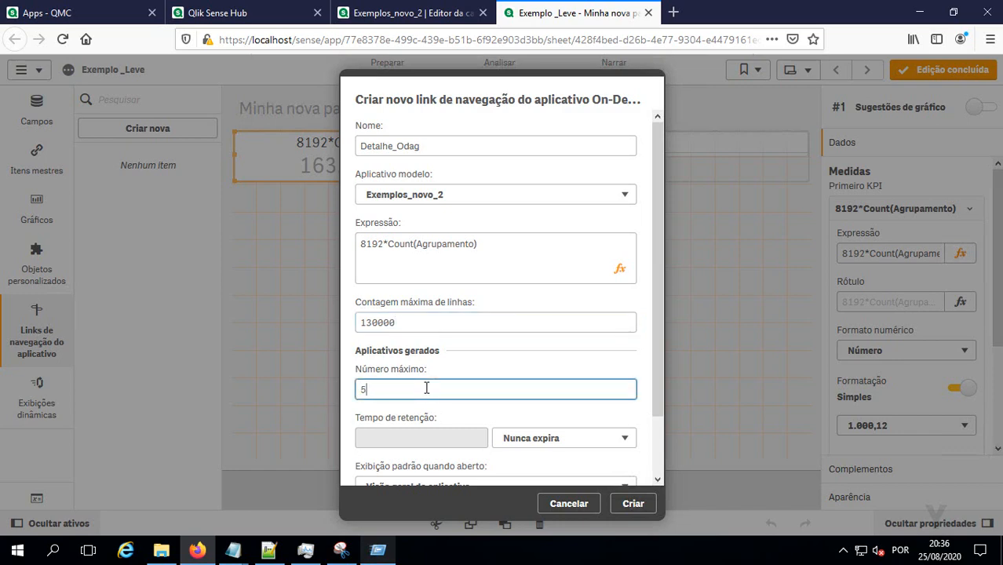
double_click(426, 388)
text(2)
click(455, 444)
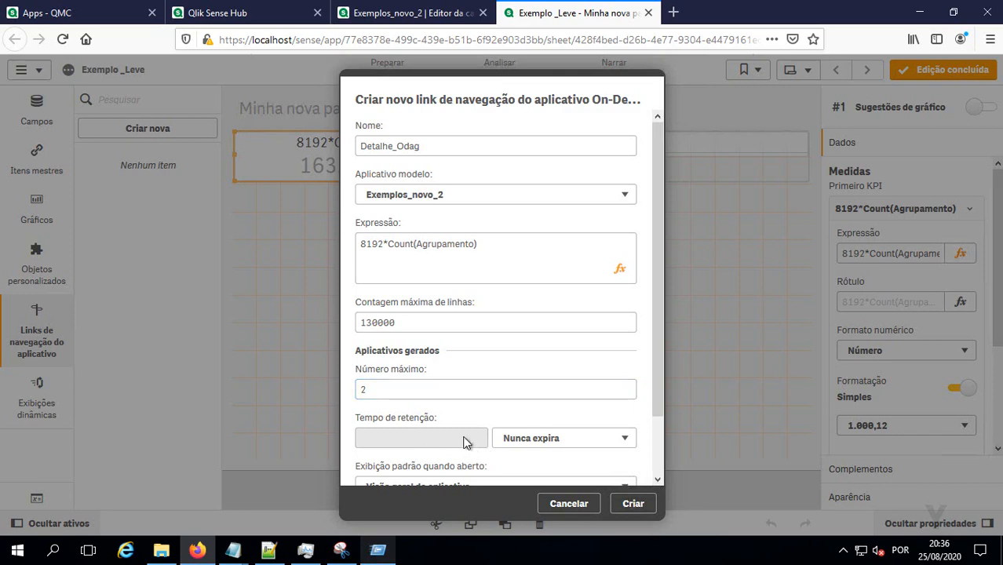
click(525, 440)
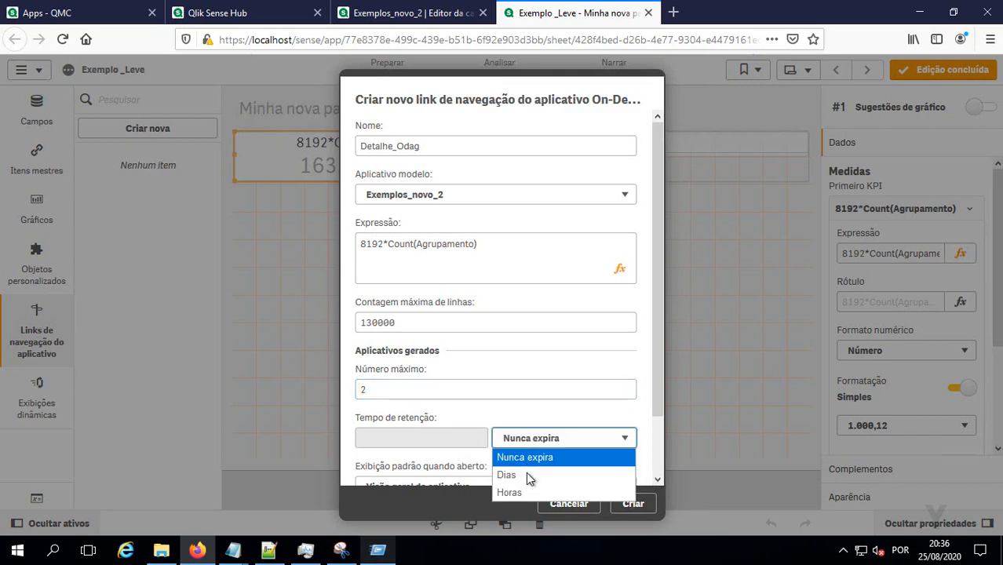
click(525, 492)
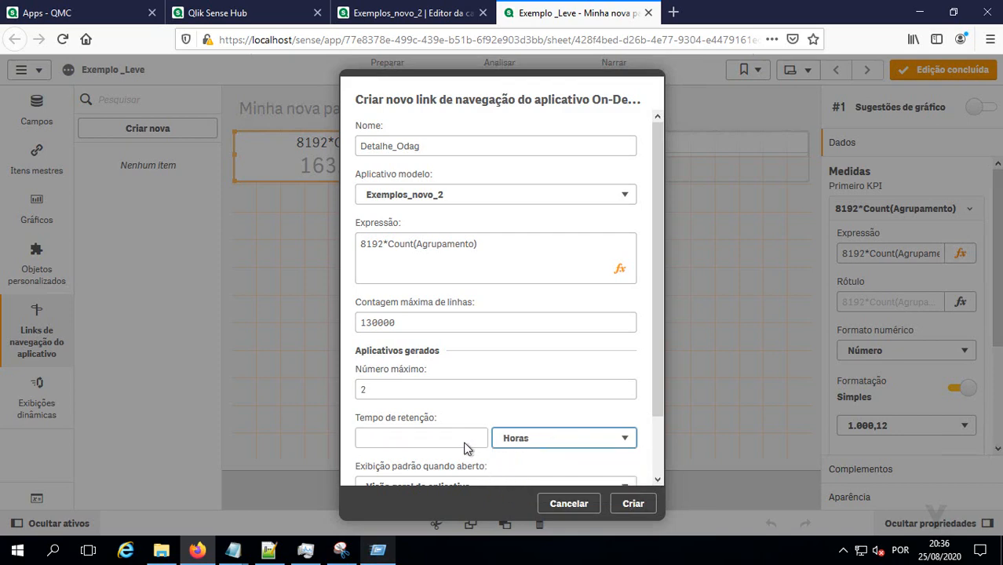
click(465, 443)
text(1)
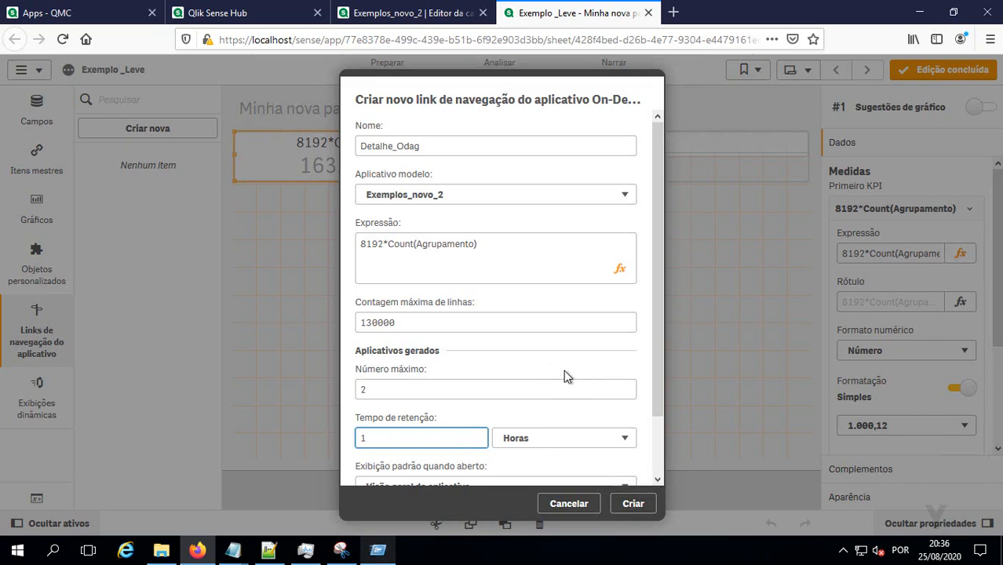
- Create the Detalhe_Odag link and add it to the sheet's app navigation bar
scroll(566, 375, down, 1)
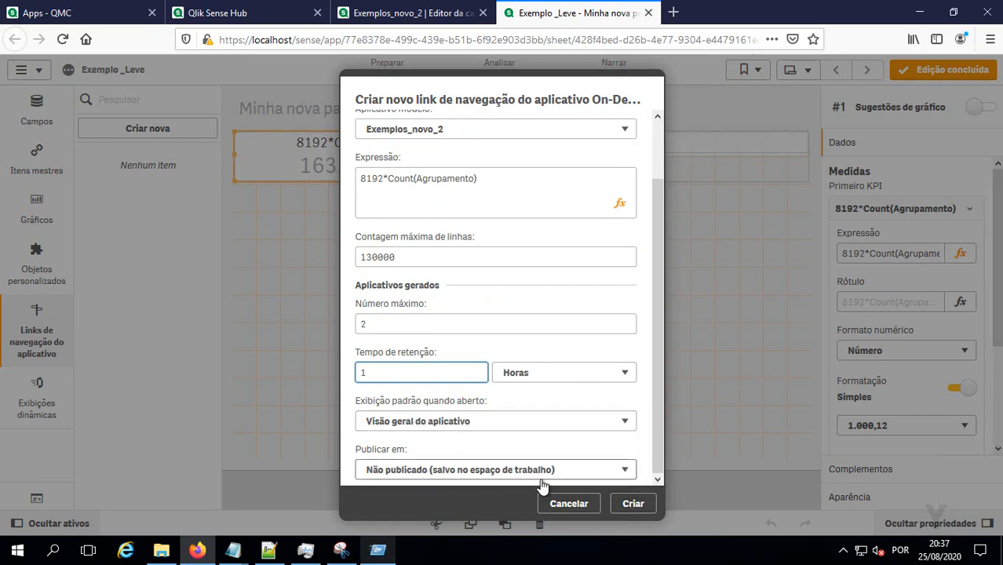
click(638, 504)
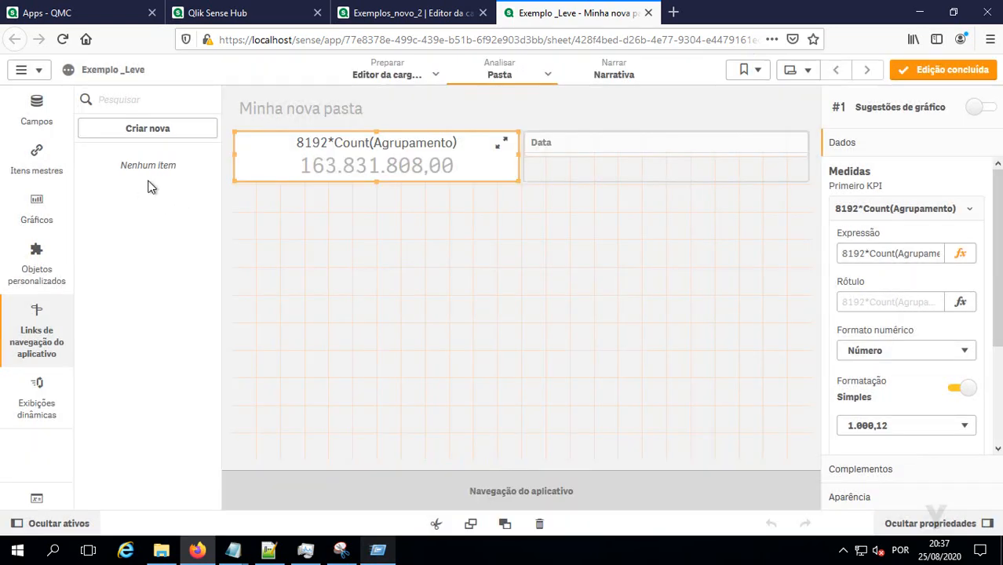
drag(134, 164, 272, 496)
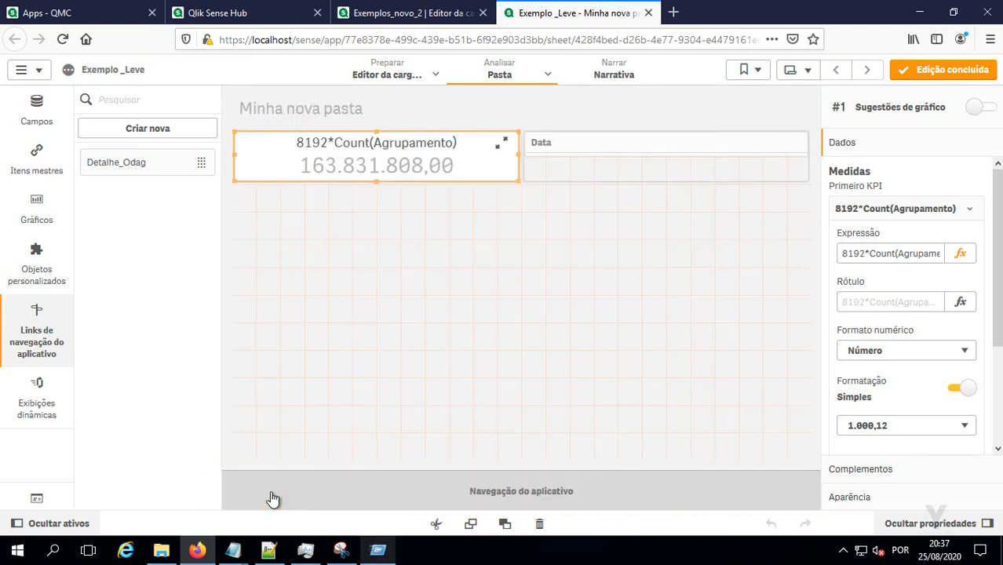
- Start a new dynamic view named Detalhe with Exemplos_novo_2 as its template app
click(36, 400)
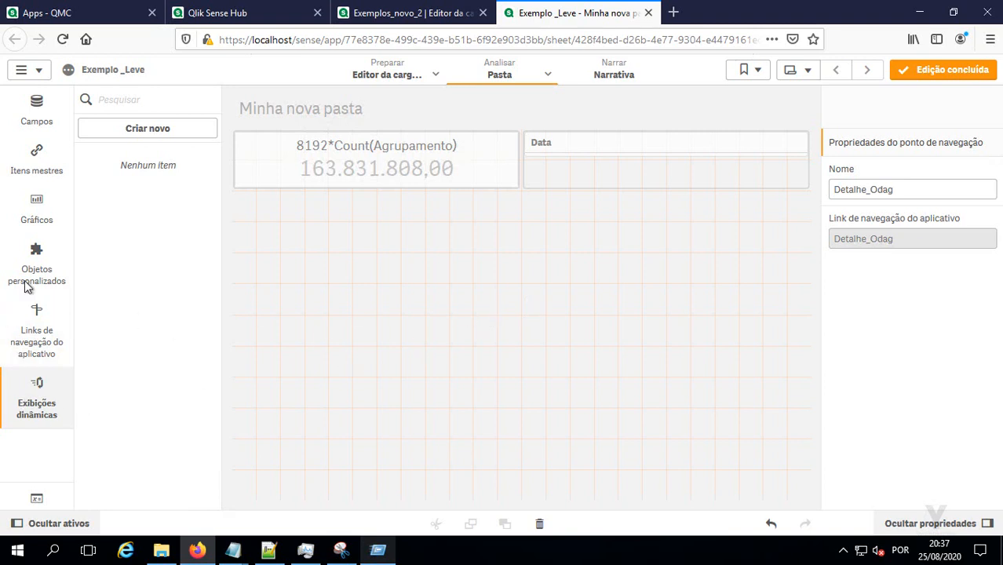
click(189, 130)
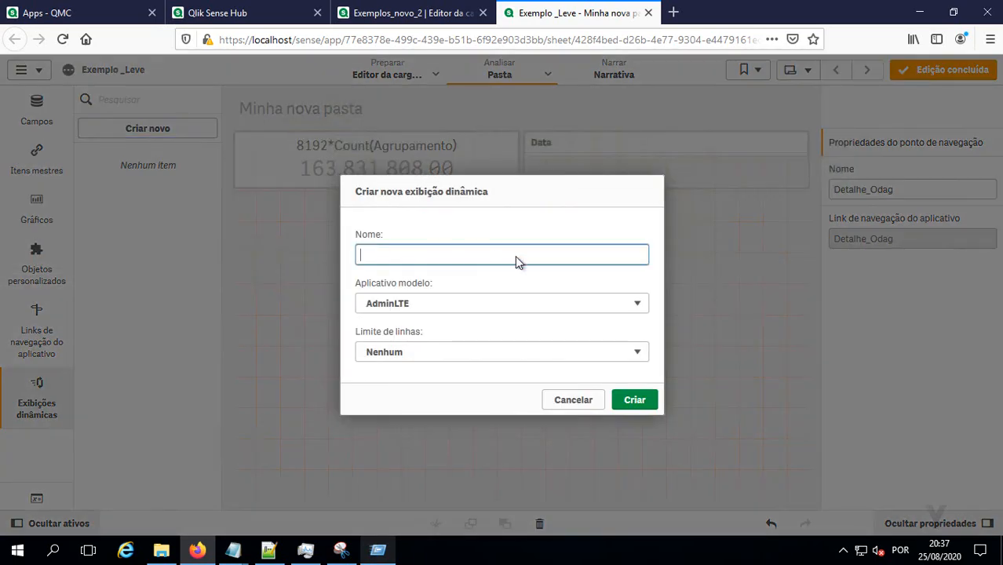
text(Detalhe)
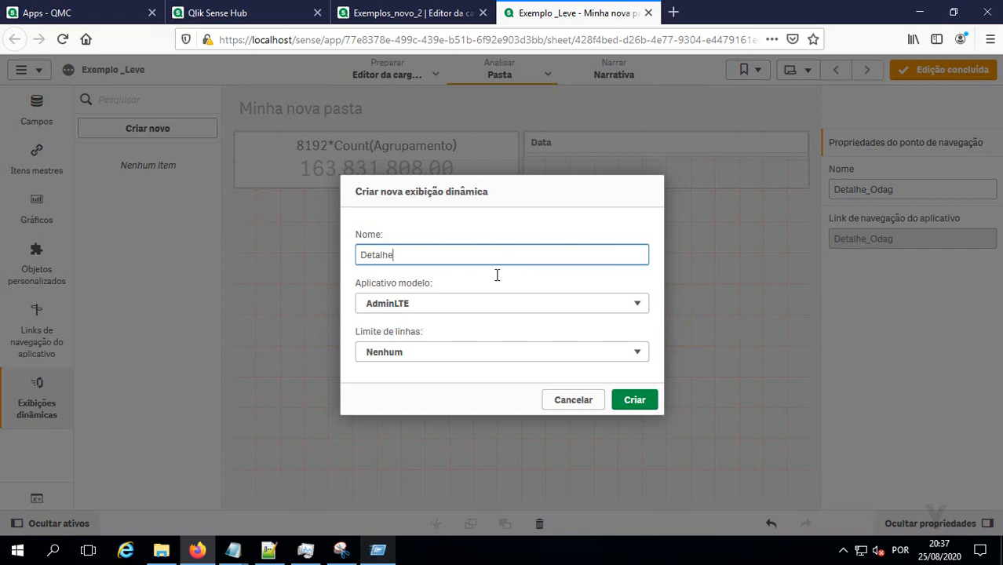
click(437, 307)
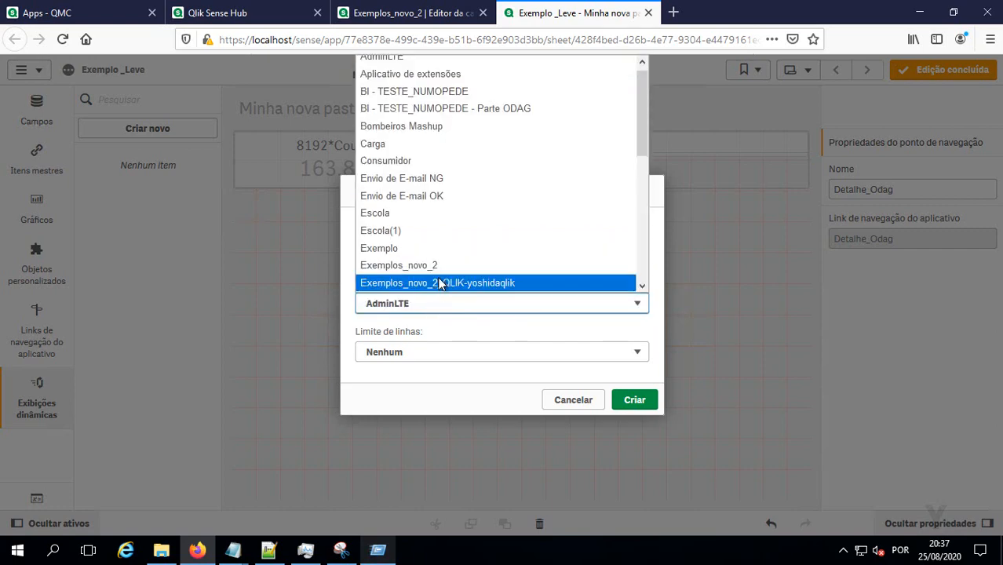
click(440, 283)
click(441, 309)
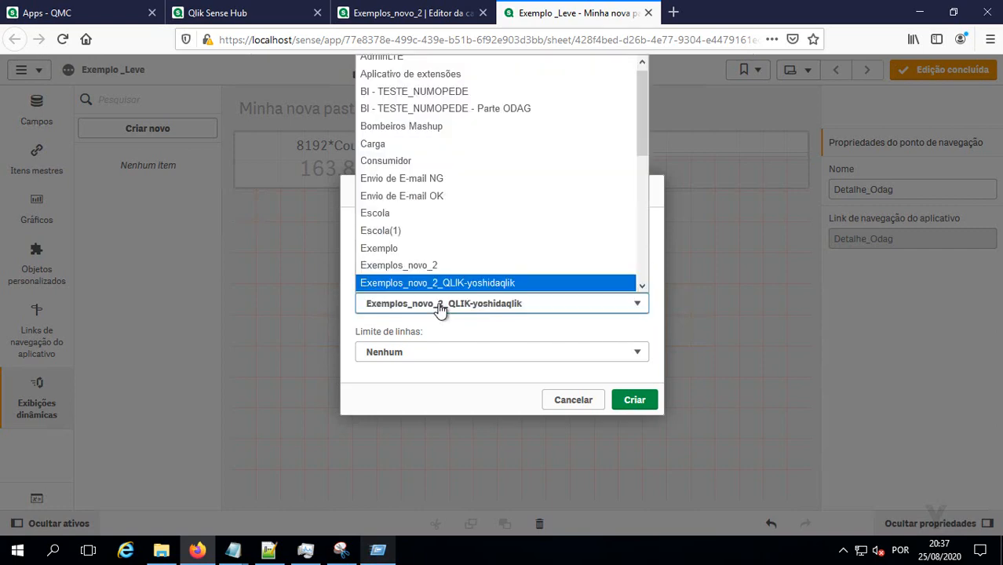
click(422, 269)
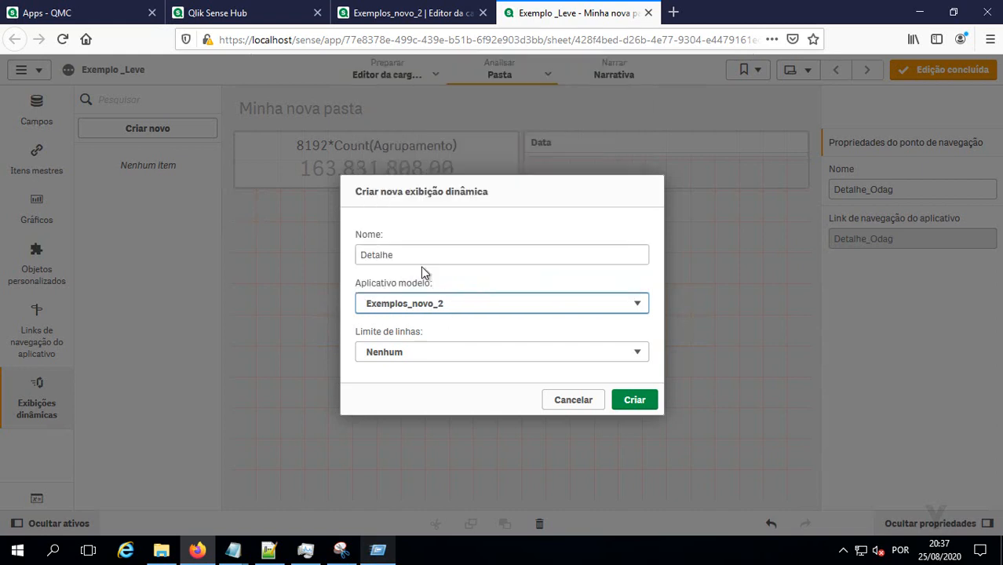
- Create the dynamic view with a row limit expression of 8192*Count(Agrupamento) and a maximum row count of 130000
click(425, 358)
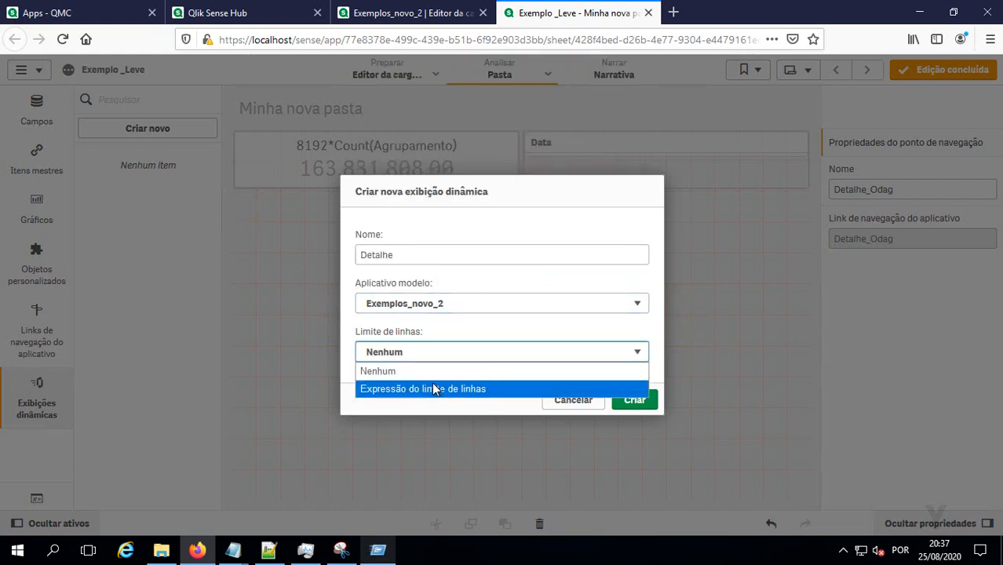
click(432, 388)
click(473, 355)
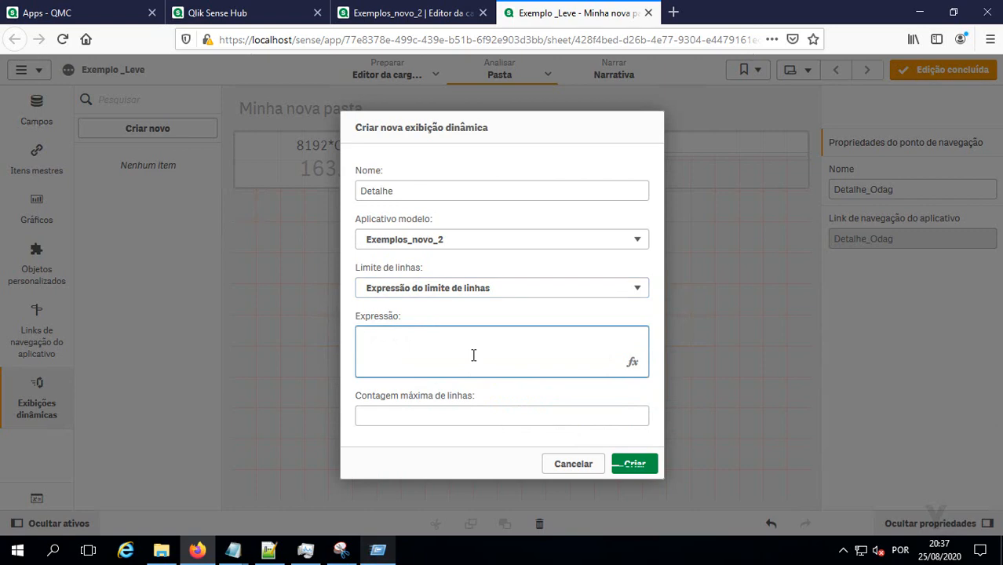
text(8192*Count(Agrupamento))
click(468, 409)
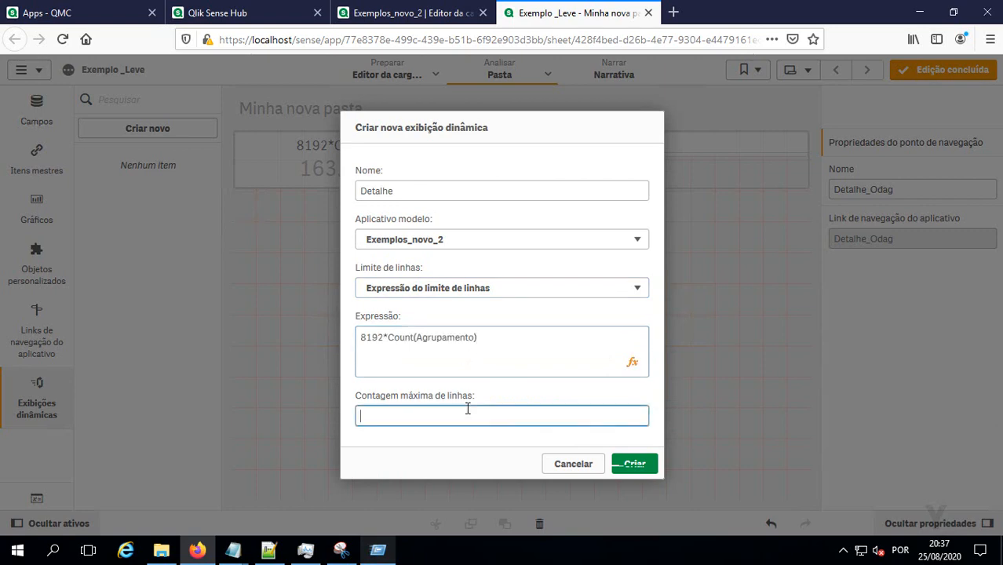
text(130000)
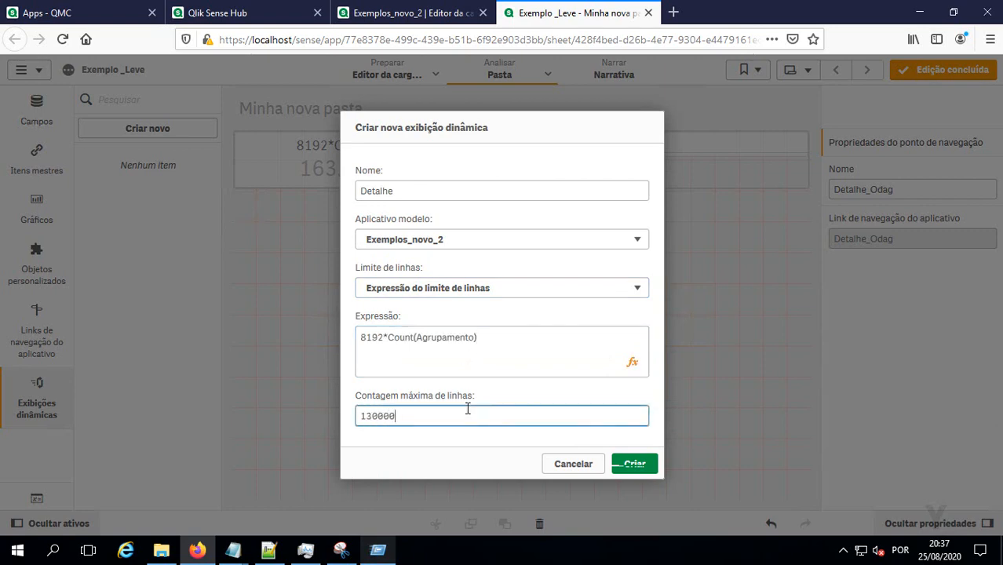
click(642, 470)
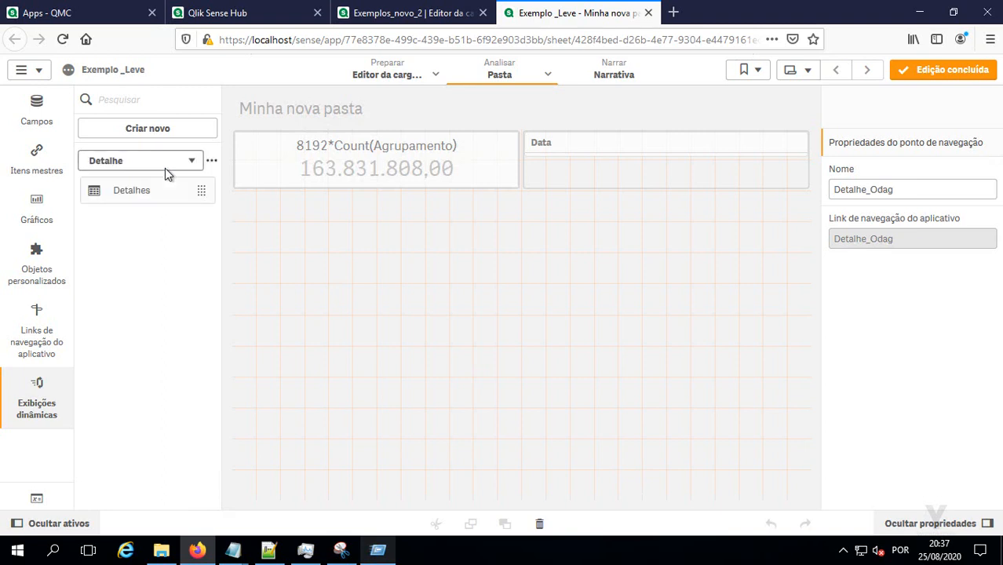
- Finish editing the sheet and filter Data to 01/01/2017
click(928, 71)
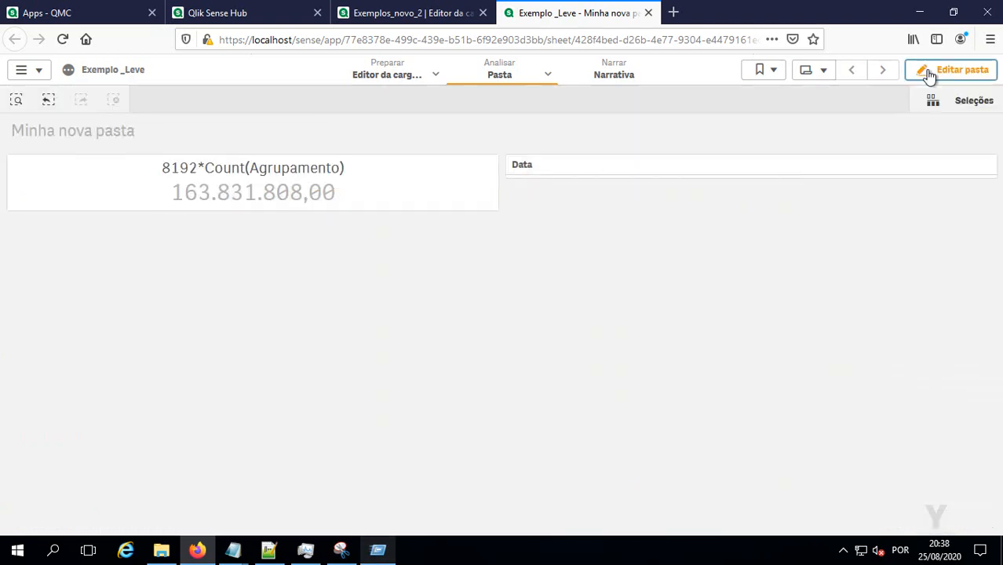
click(570, 174)
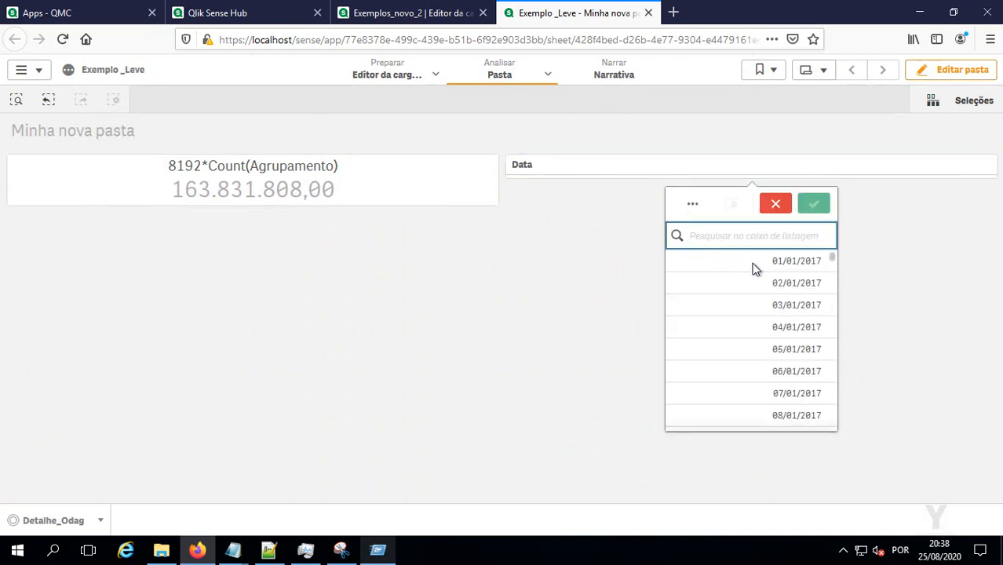
click(752, 264)
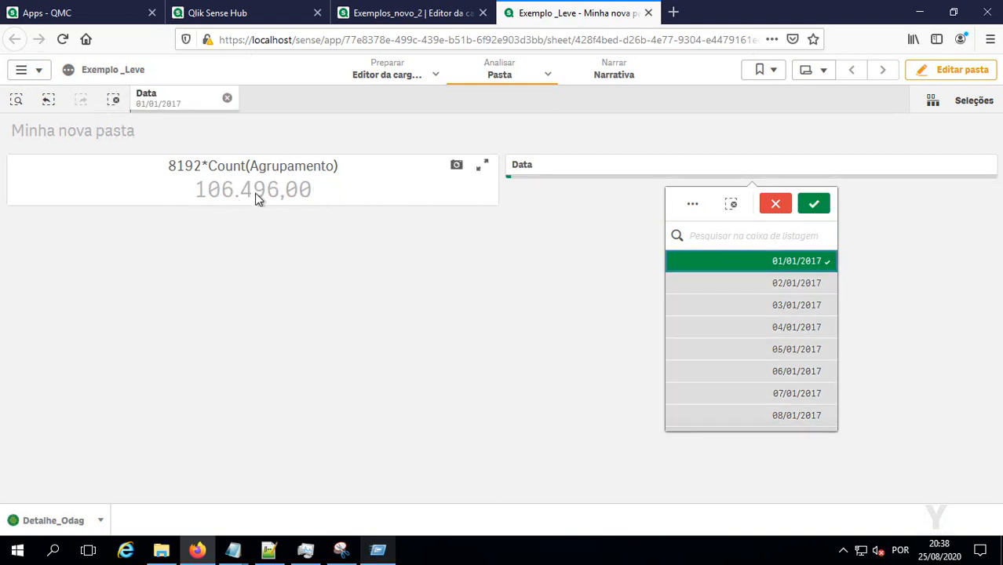
click(813, 205)
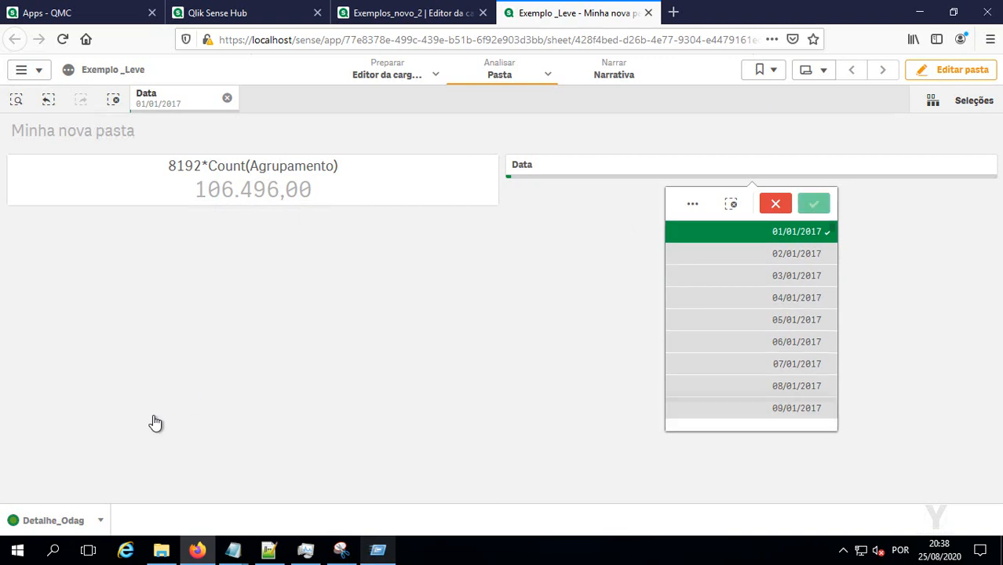
- Generate a new app from the Exemplos_novo_2 template through the Detalhe_Odag navigation link
click(99, 522)
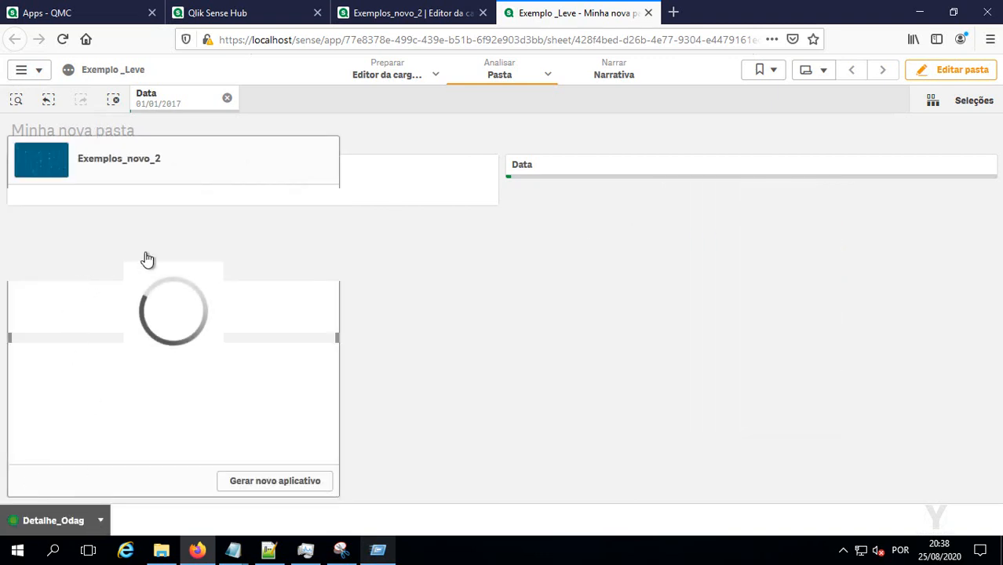
click(260, 484)
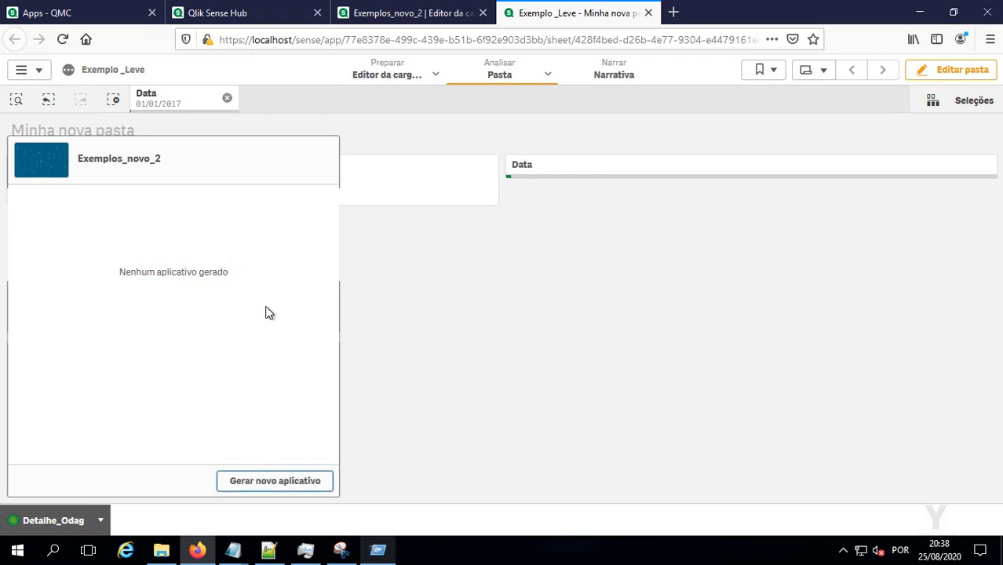
click(308, 482)
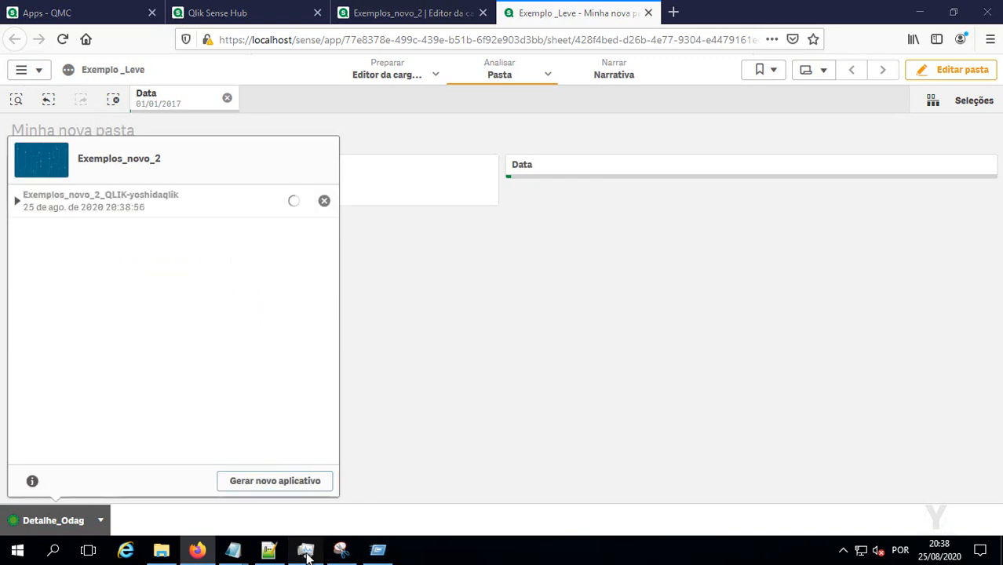
- Check the server's resource usage in Task Manager, and examine the generated app's selections and load progress
click(306, 553)
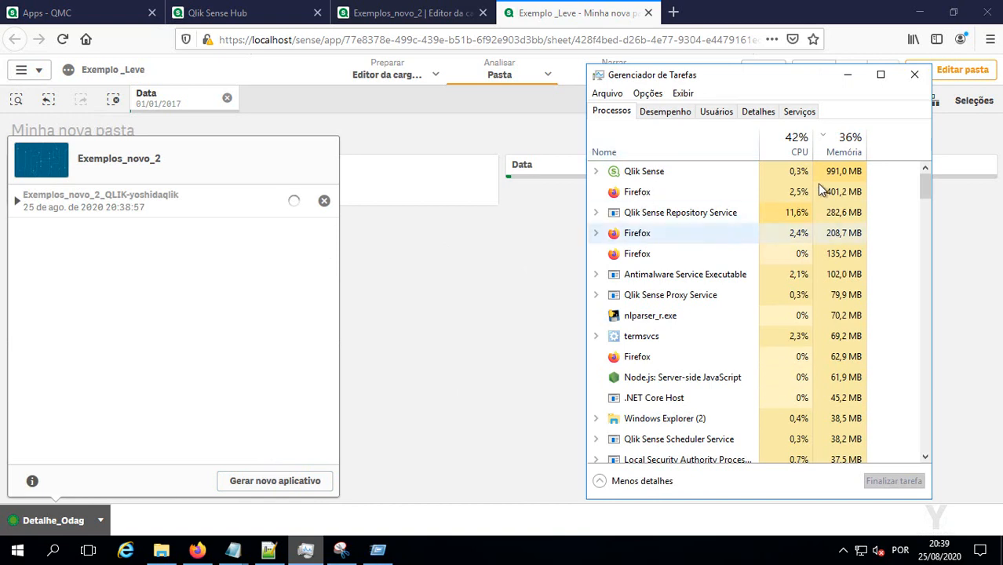
click(787, 173)
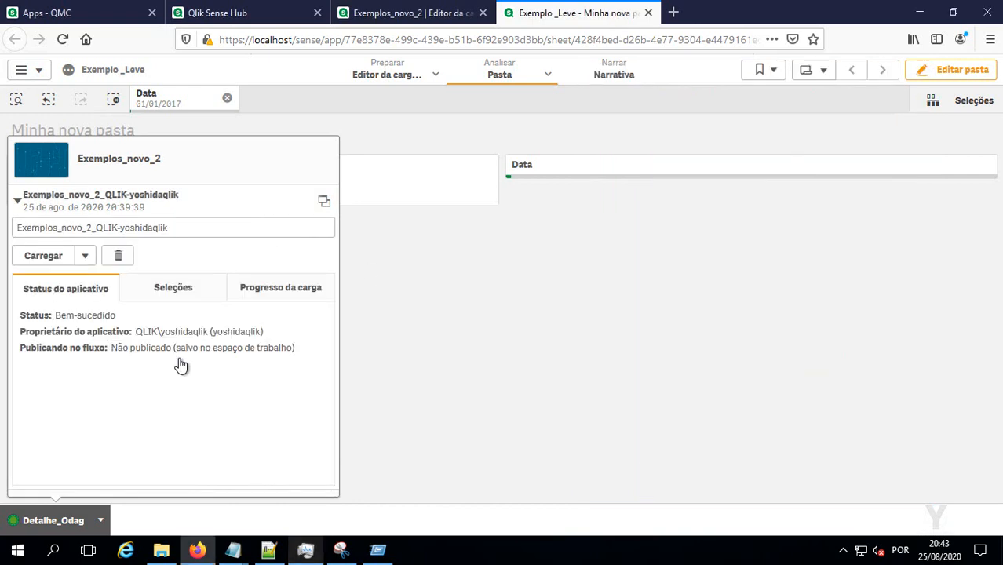
click(171, 295)
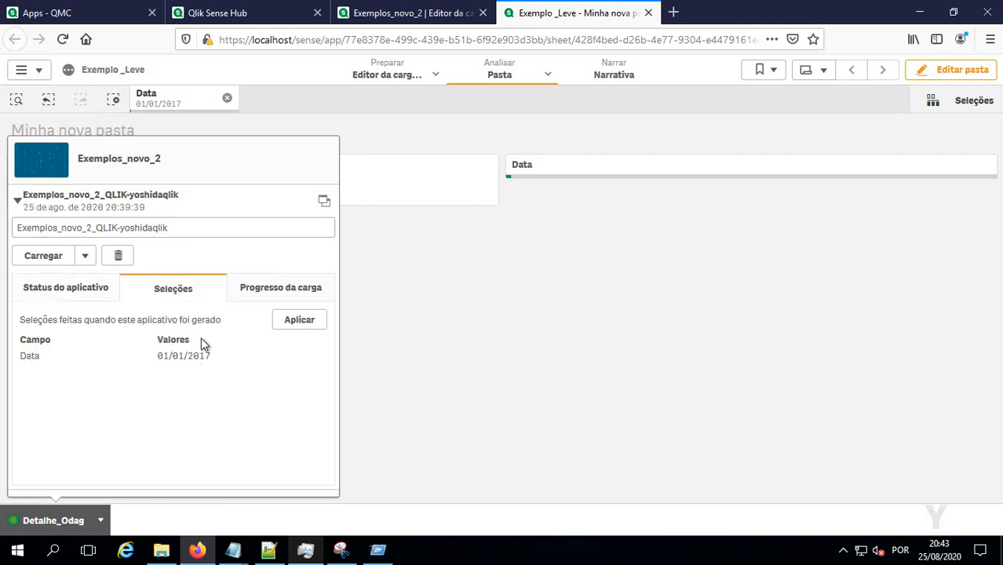
click(269, 293)
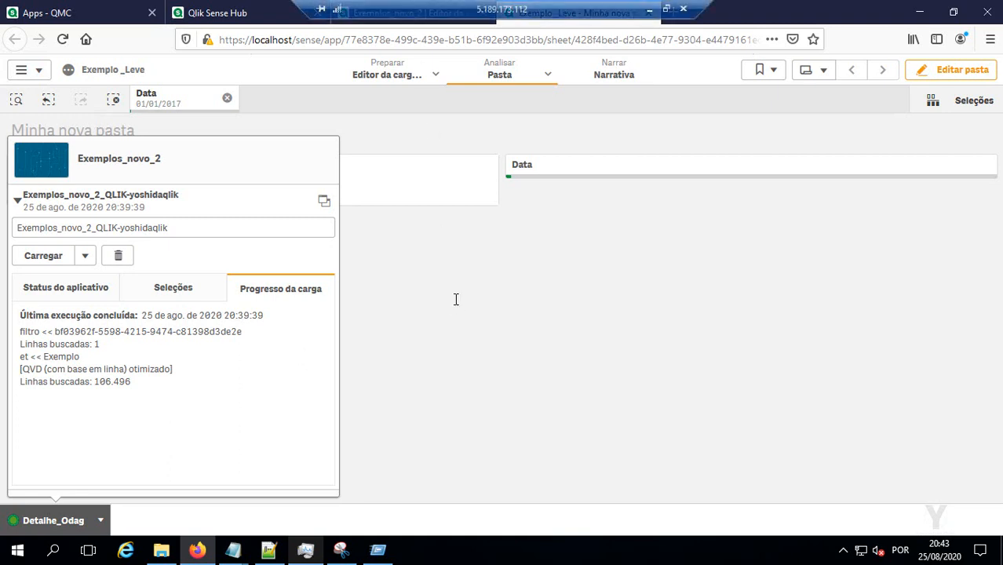
- Clear the Data filter and select 01/01/2017 again
click(226, 99)
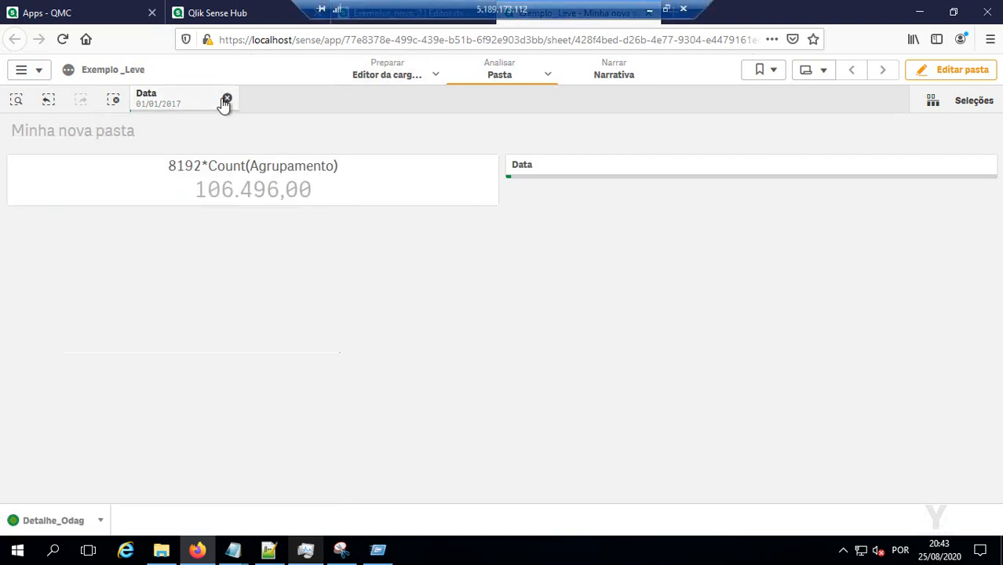
click(225, 101)
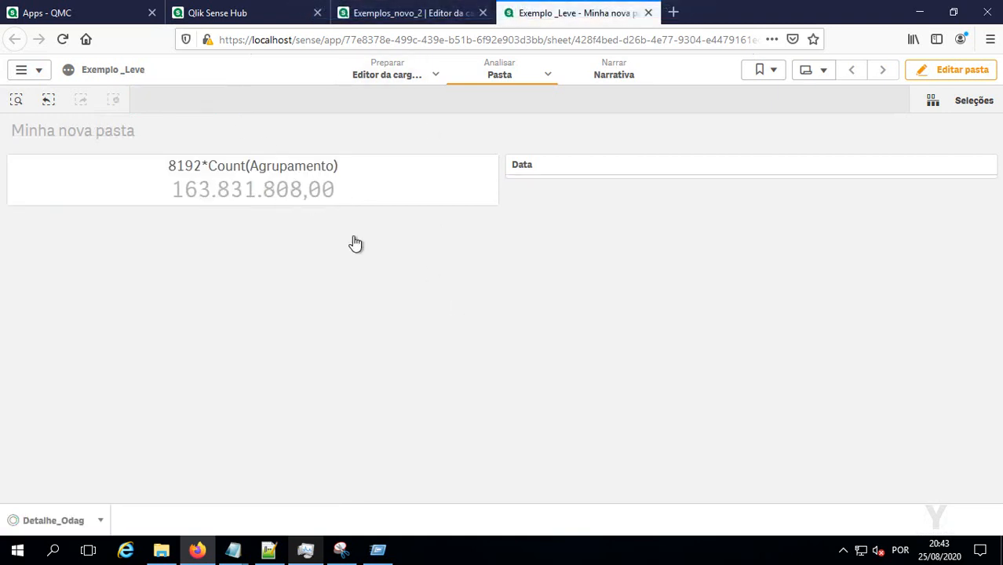
click(564, 174)
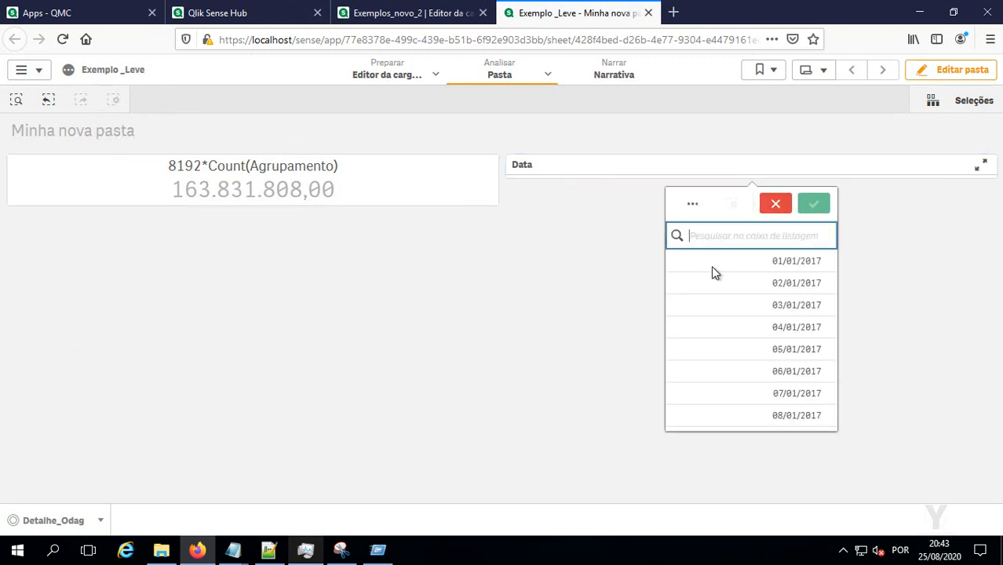
click(722, 264)
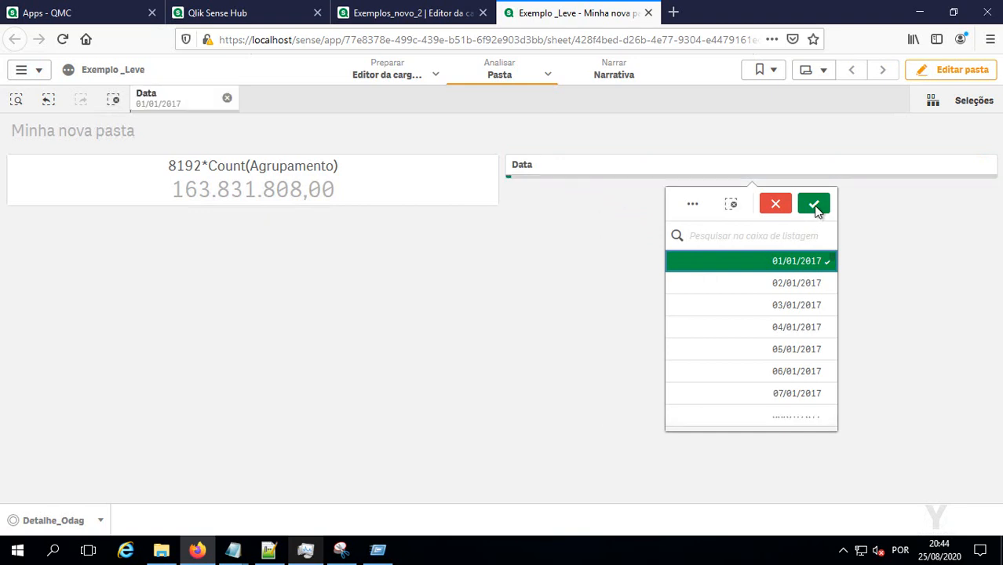
click(815, 206)
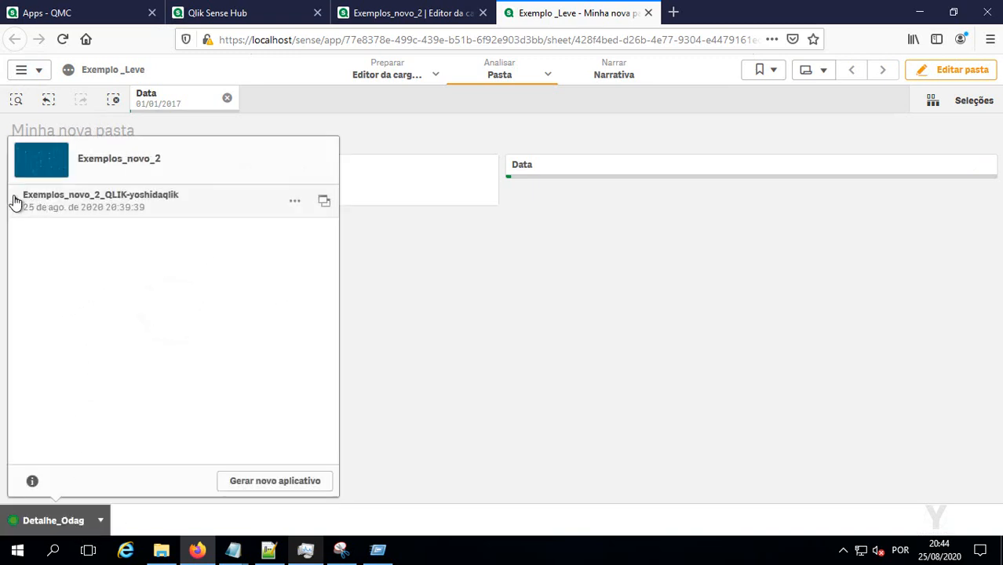
- Expand the generated app's details under Detalhe_Odag and open that app
click(15, 202)
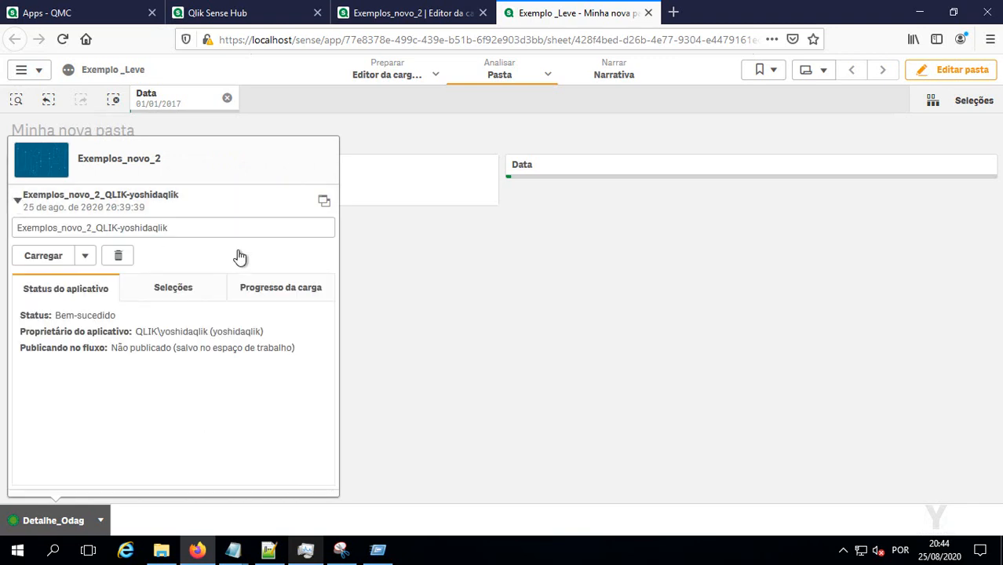
click(322, 202)
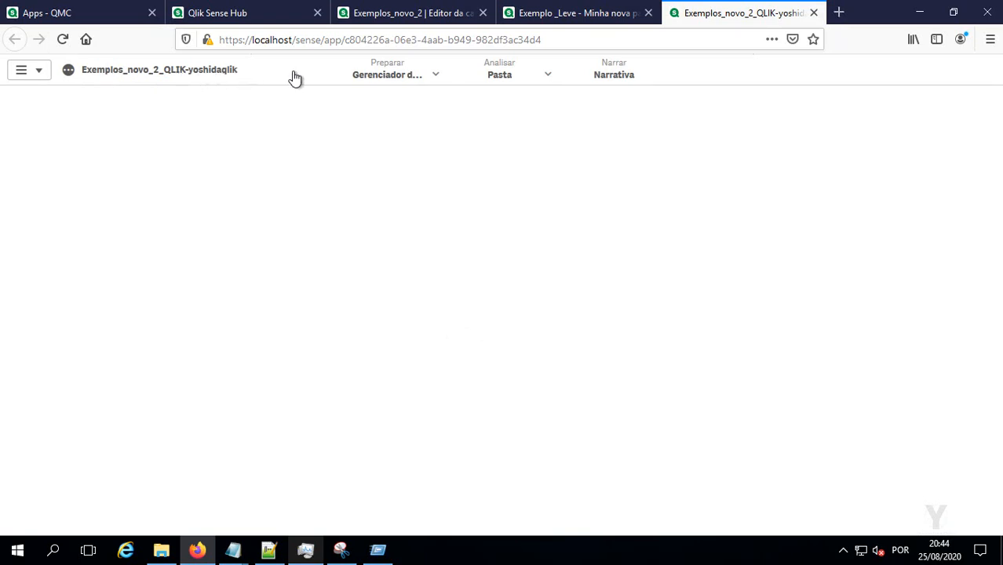
- Switch to the QMC, refresh the app list, widen the Name column and compare the file sizes of the generated and original apps
click(87, 13)
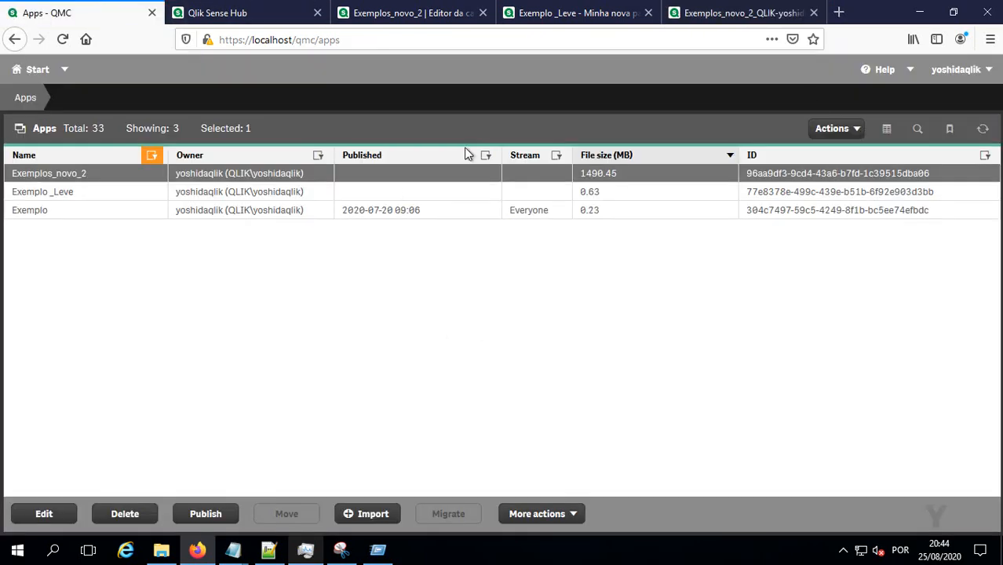
click(983, 129)
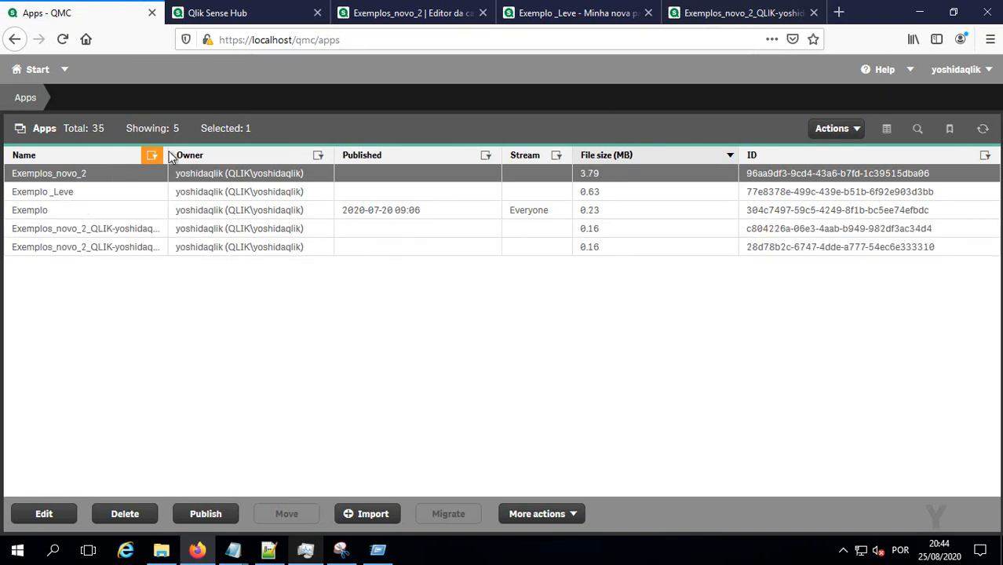
drag(247, 150, 245, 151)
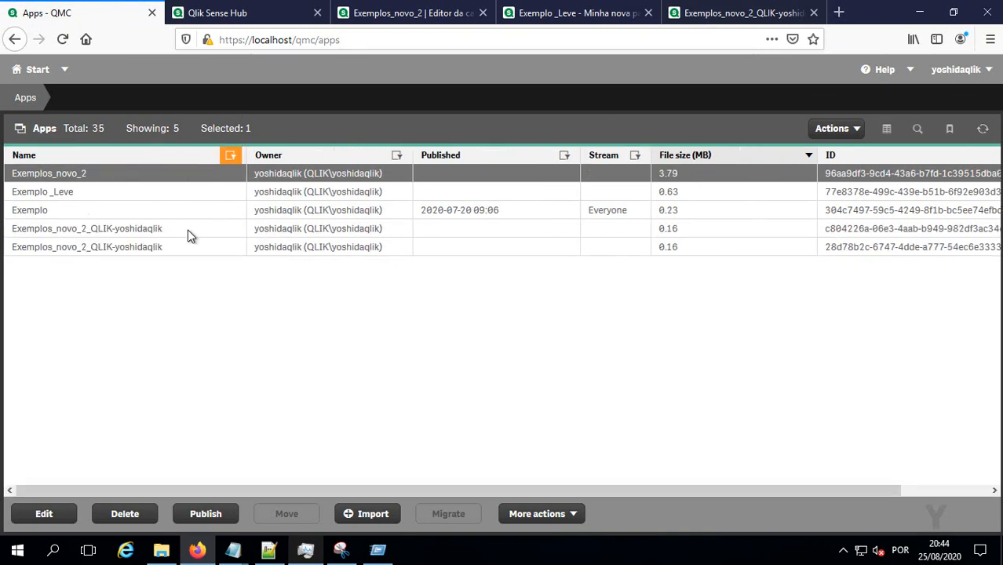
click(745, 229)
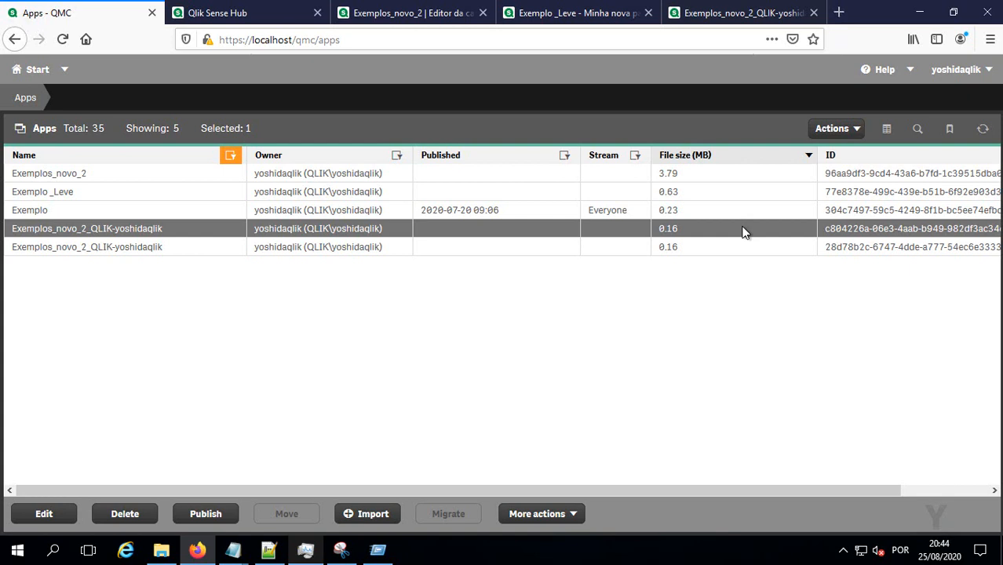
click(705, 192)
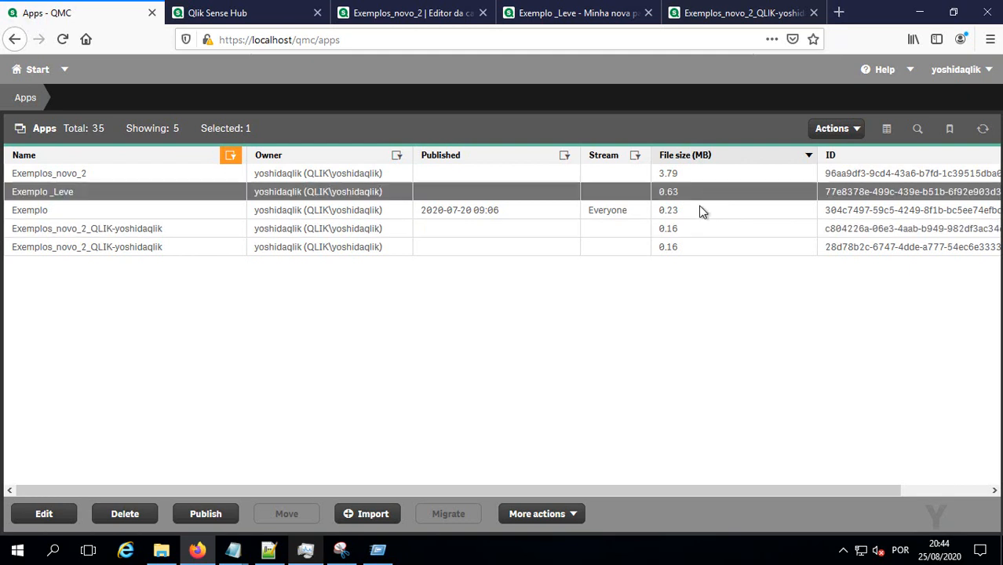
click(685, 233)
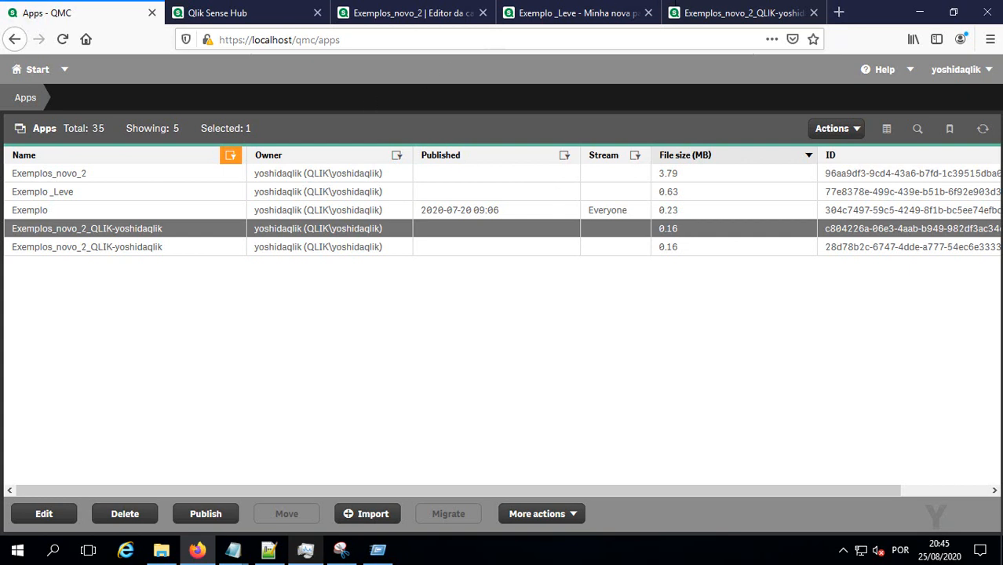
- Review the generated app's sheet with its Detalhes table, and close it to return to the Exemplo _Leve sheet
click(710, 13)
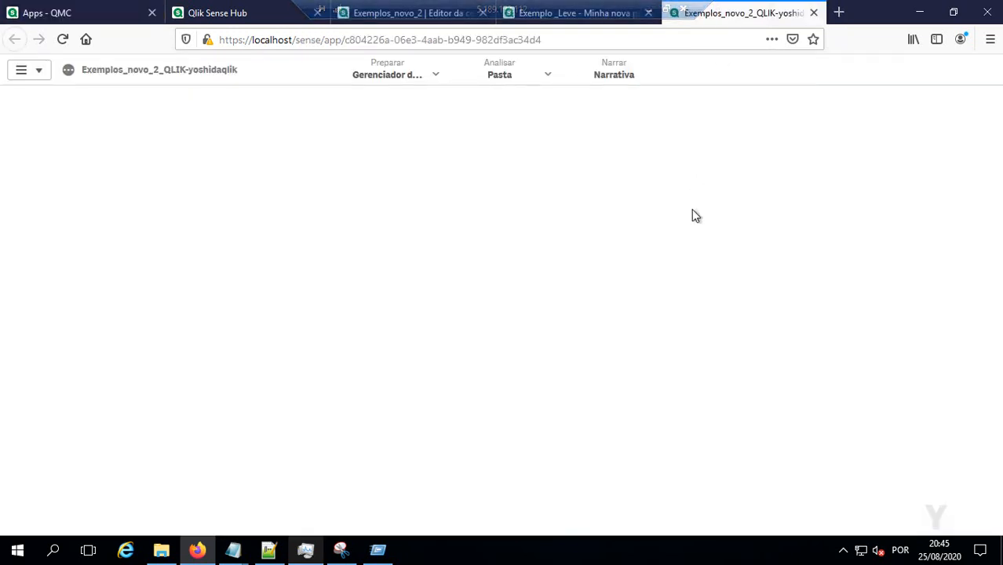
click(500, 75)
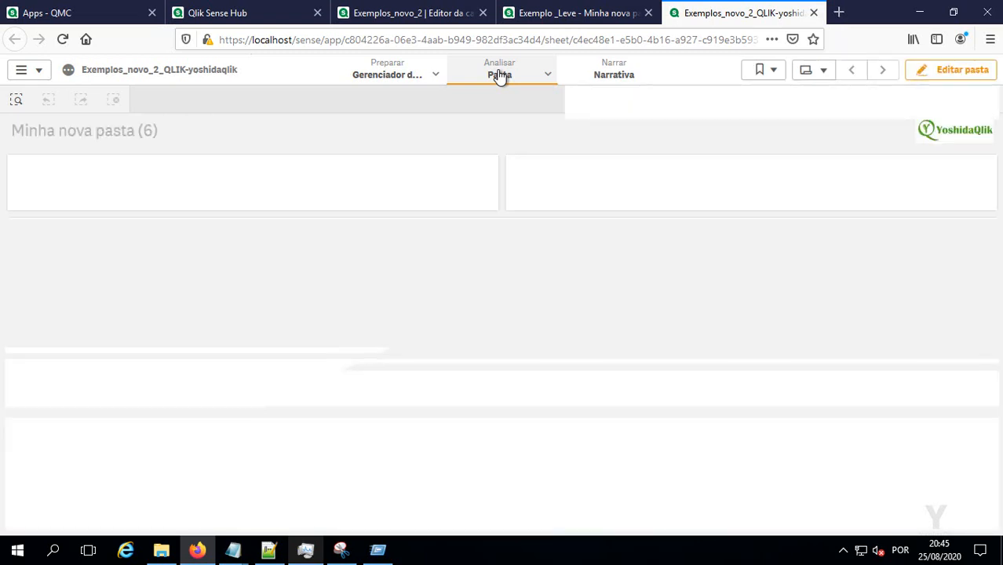
click(564, 11)
click(704, 14)
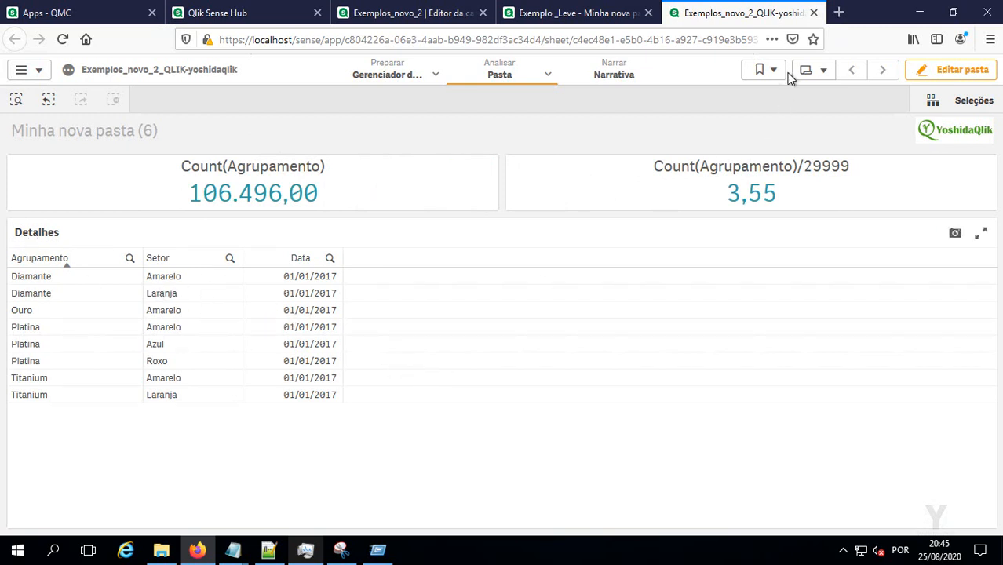
click(814, 13)
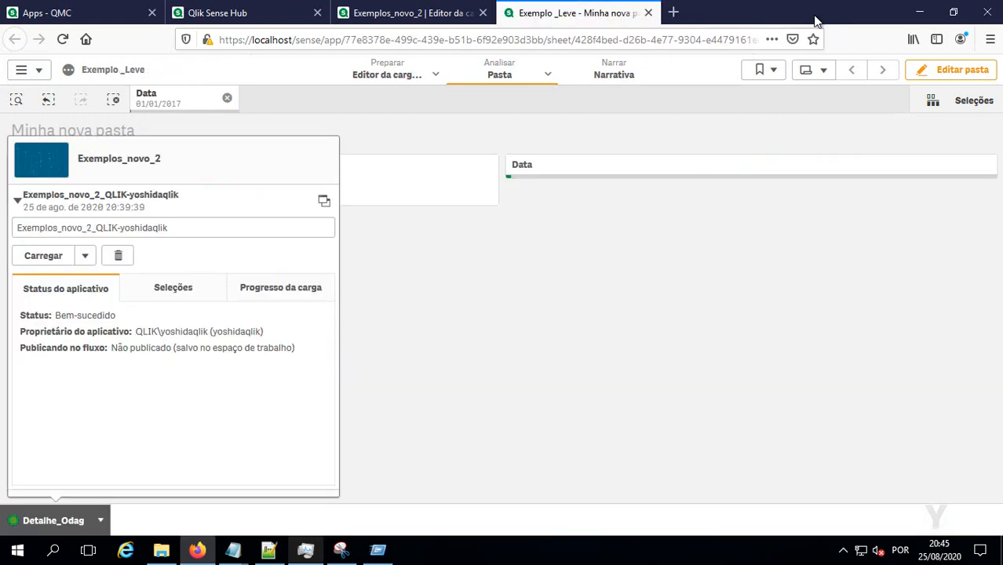
click(766, 138)
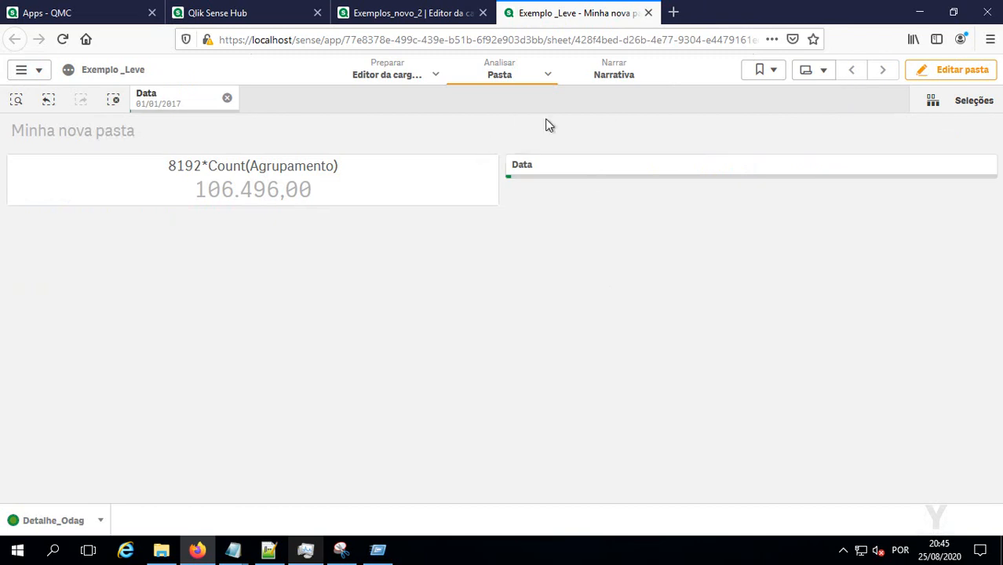
- Add the Detalhes dynamic chart below the KPI, enlarge it to the sheet's full width and finish editing
click(935, 72)
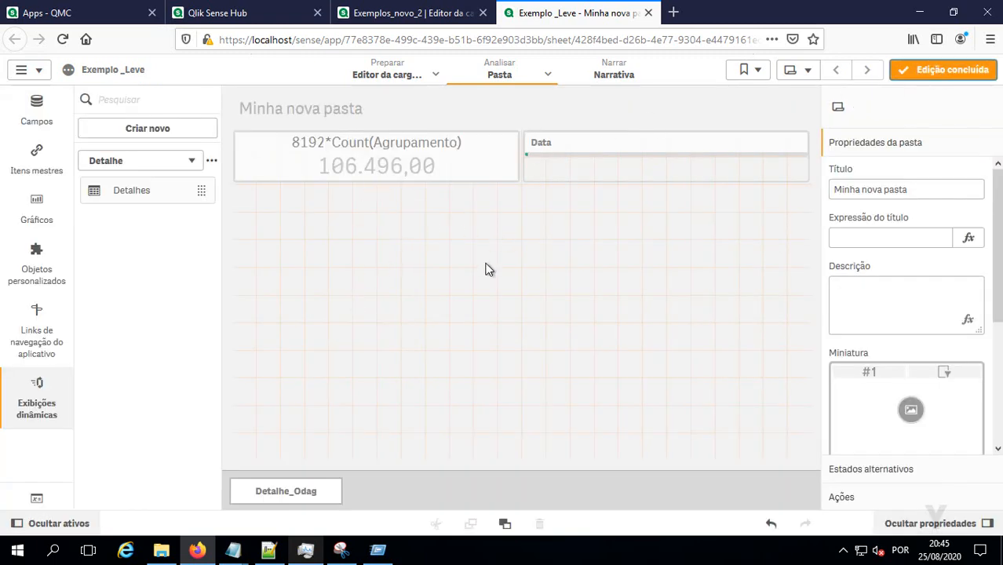
drag(164, 195, 508, 298)
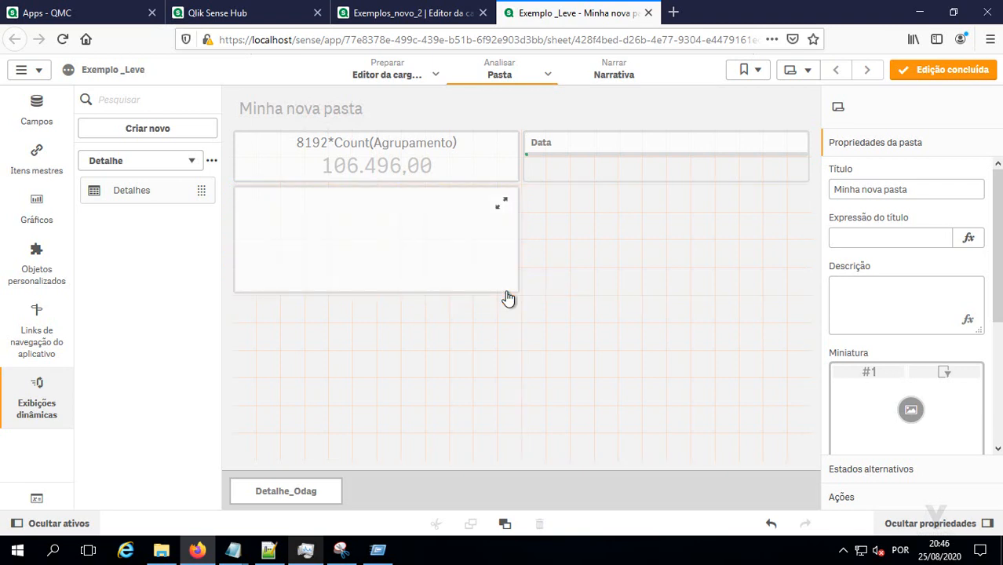
click(454, 273)
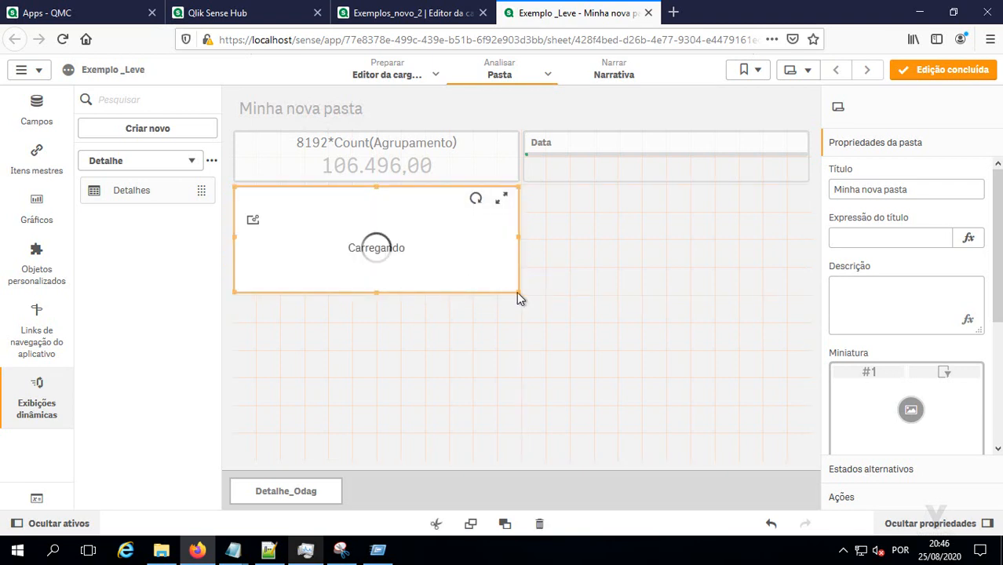
drag(518, 293, 801, 437)
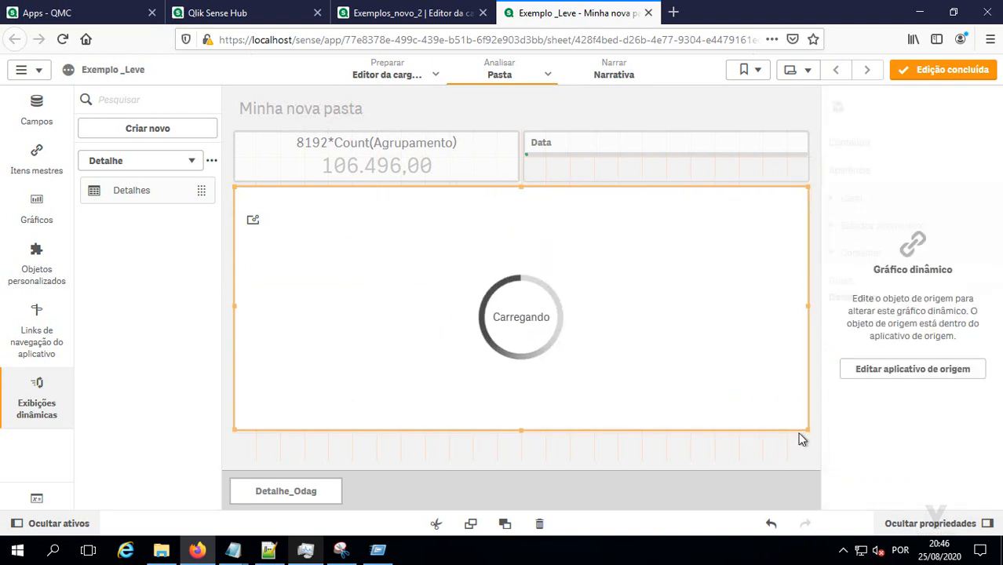
click(924, 69)
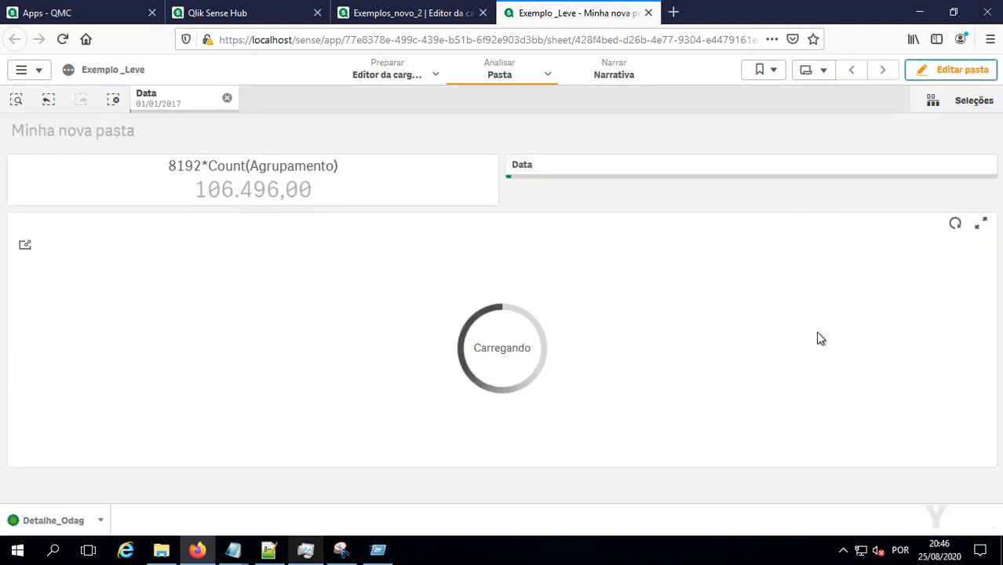
click(945, 558)
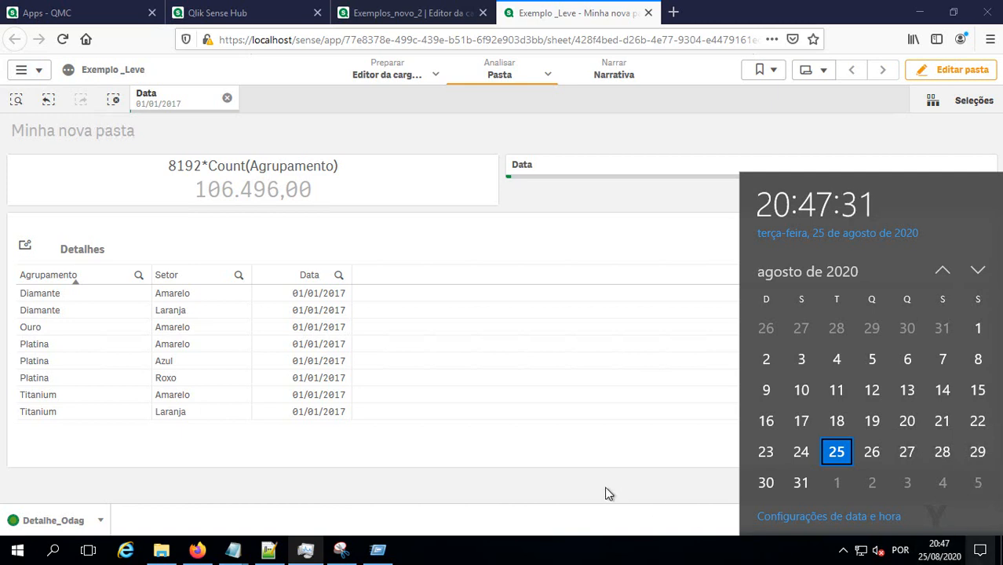
- Finish editing the sheet and switch the Data filter selection to 31/12/2017
click(538, 429)
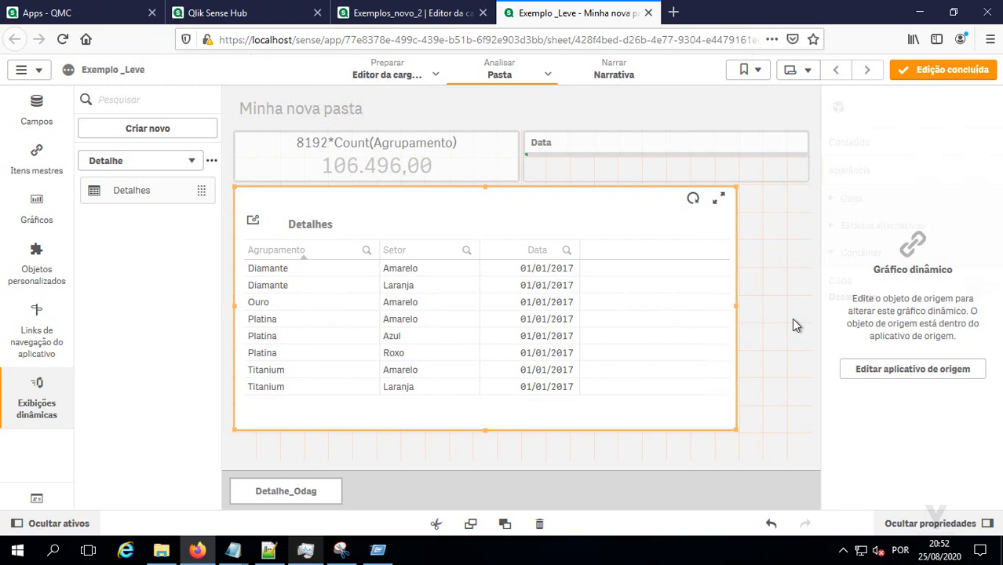
click(936, 69)
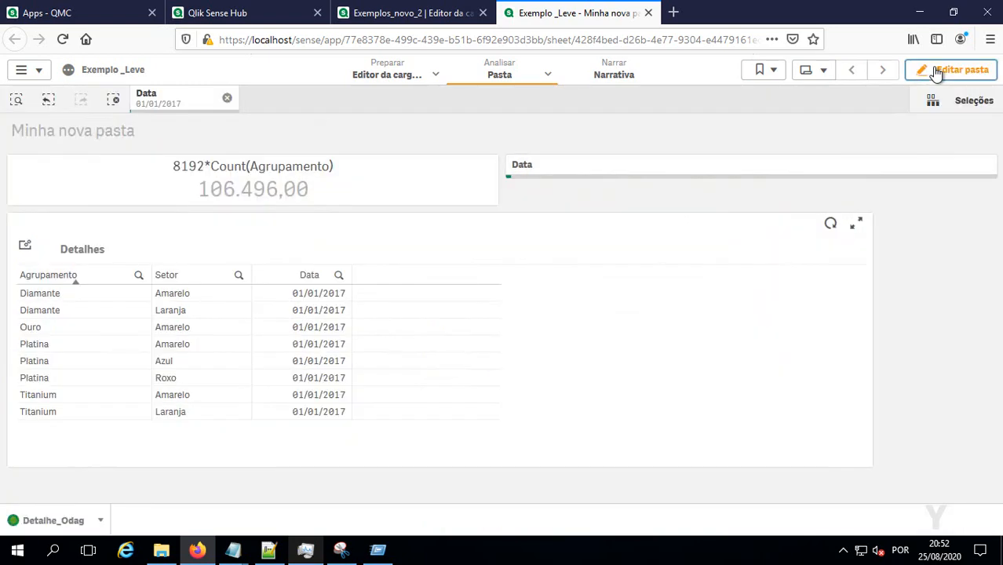
click(585, 165)
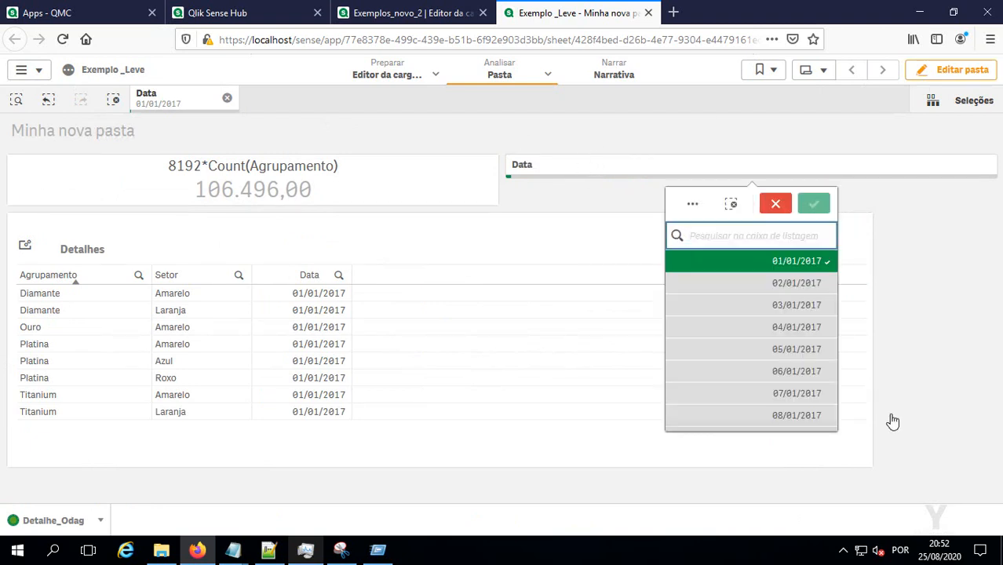
text(31)
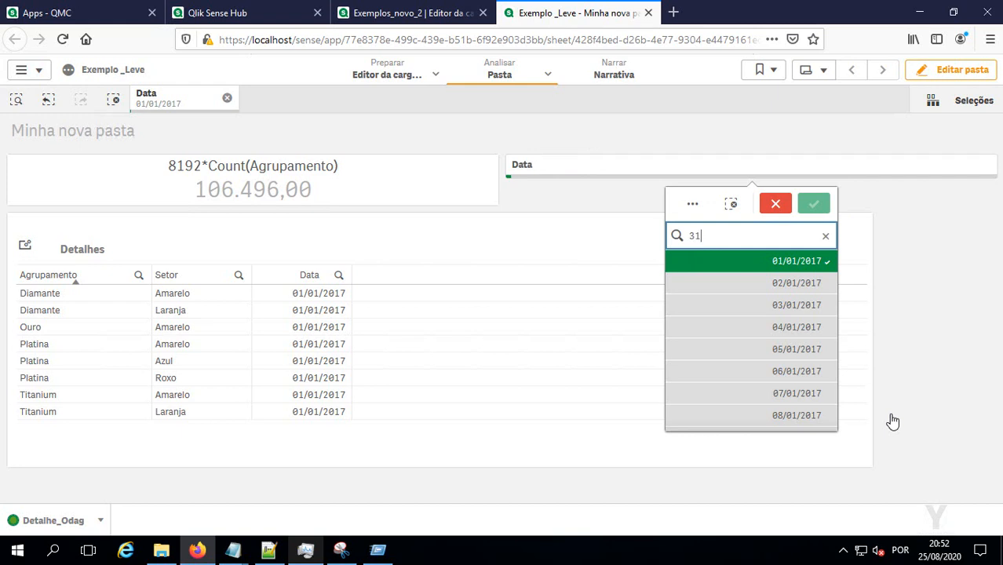
text(/12/2017)
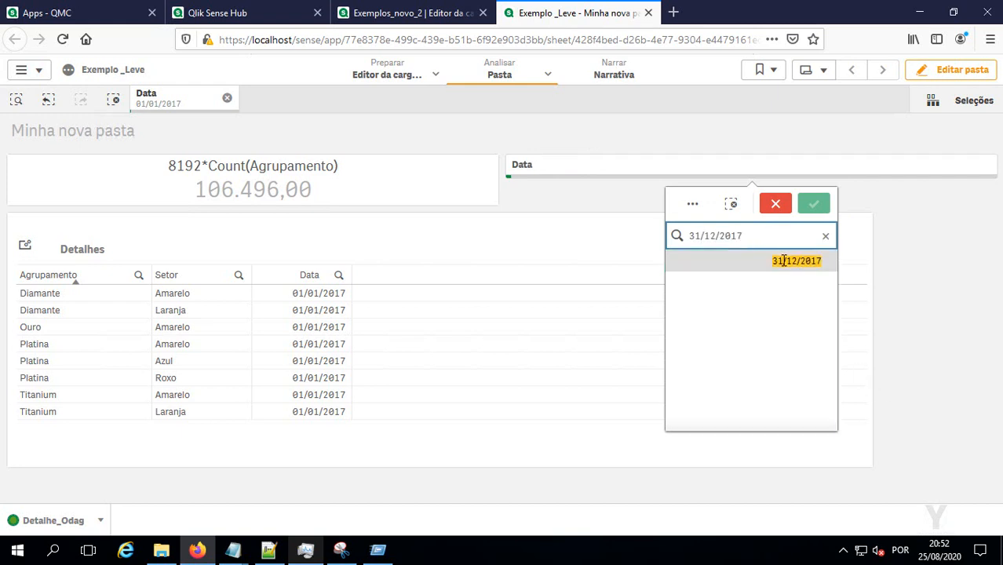
click(783, 261)
click(783, 261)
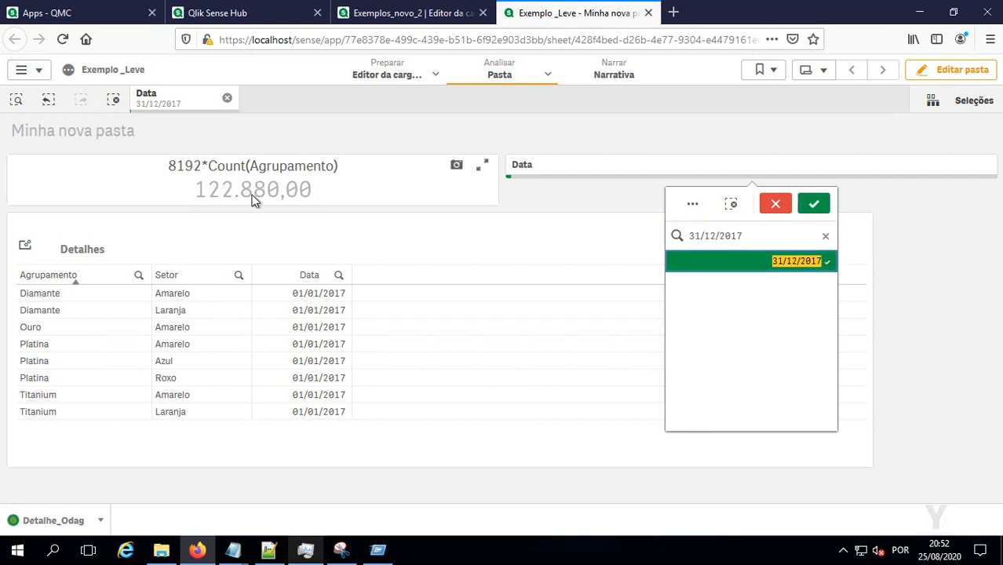
click(811, 206)
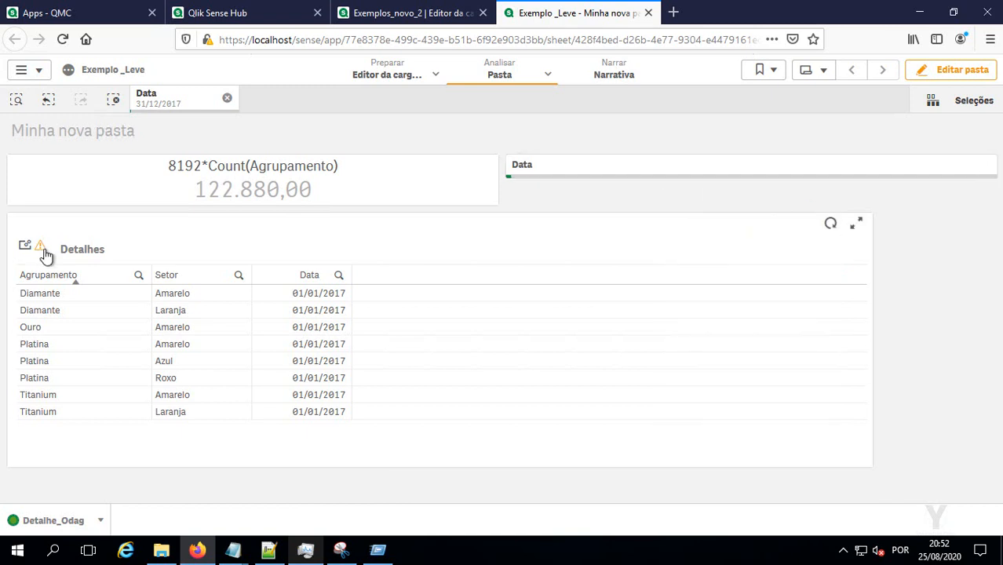
- Refresh the outdated Detalhes dynamic chart for the current Data selection and open its dynamic view details
mouse_move(46, 255)
mouse_move(40, 252)
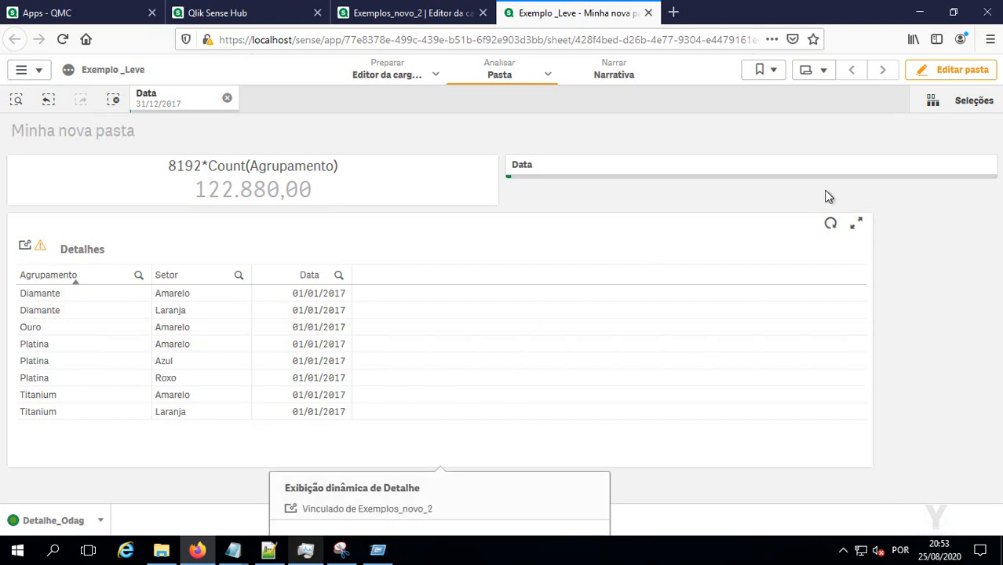
click(830, 227)
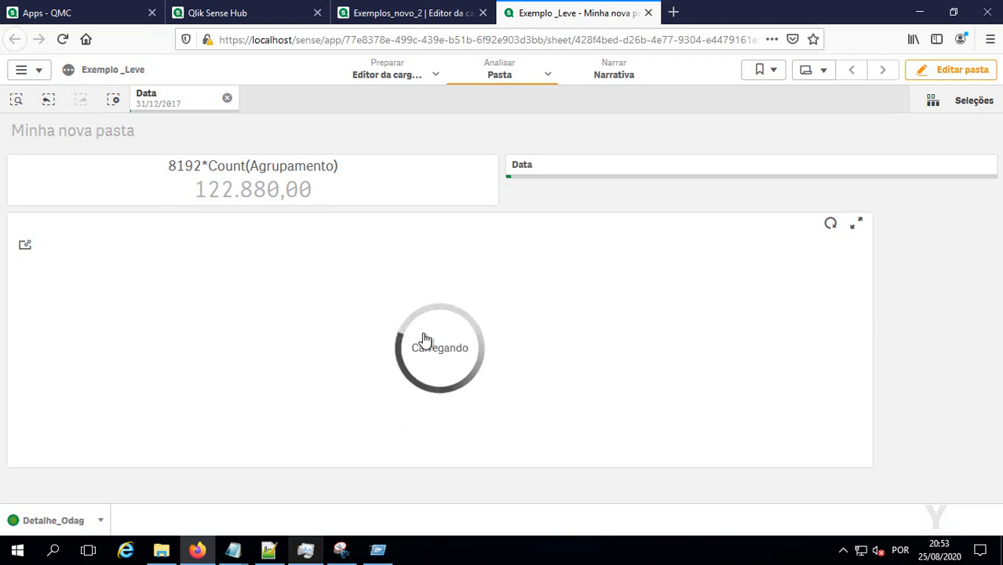
click(27, 250)
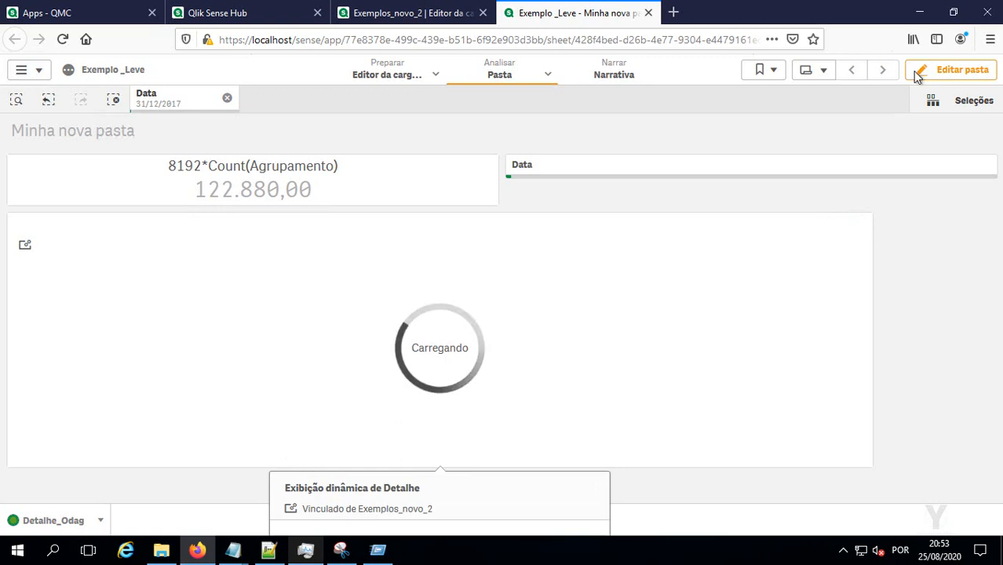
- Narrow the Detalhes dynamic chart to slightly less than half the sheet's width and finish editing
click(940, 76)
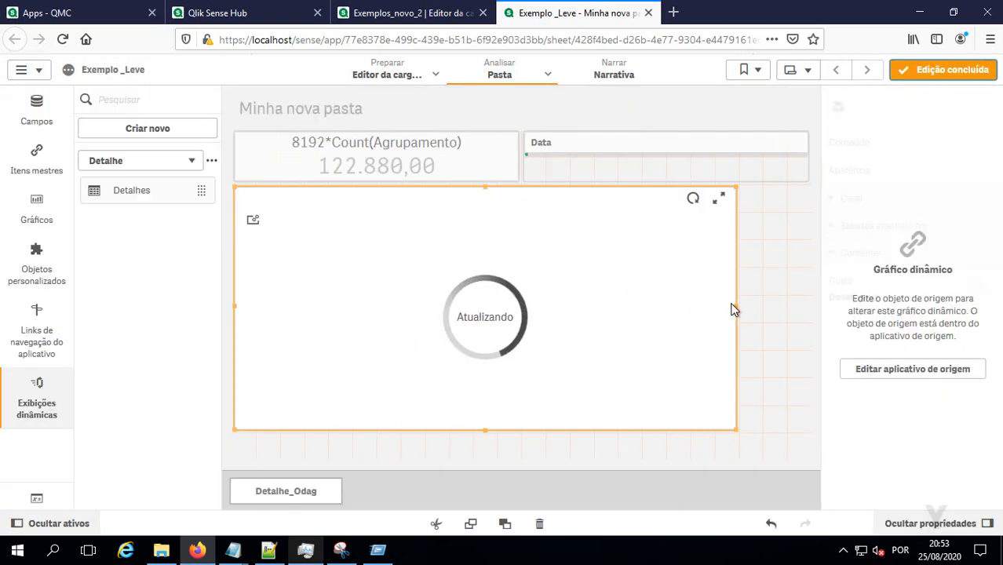
drag(736, 305, 505, 317)
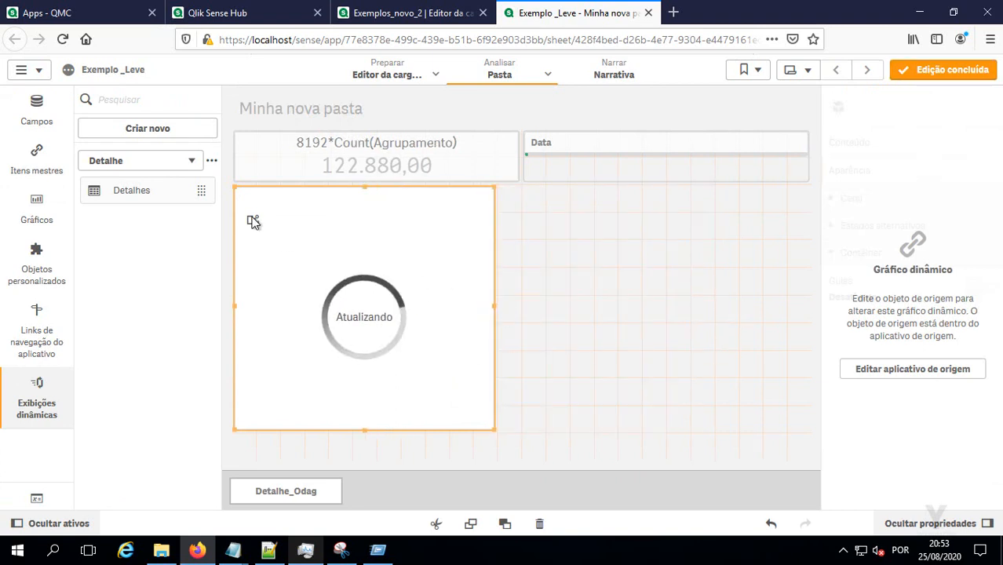
click(909, 73)
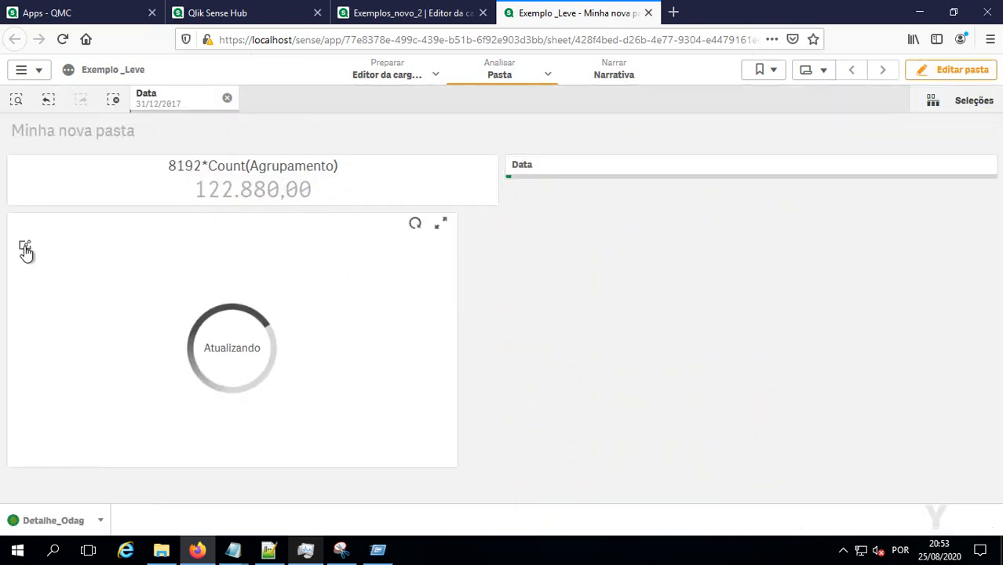
- Check the selections used to generate the Detalhe dynamic view in its details, and close them
click(25, 248)
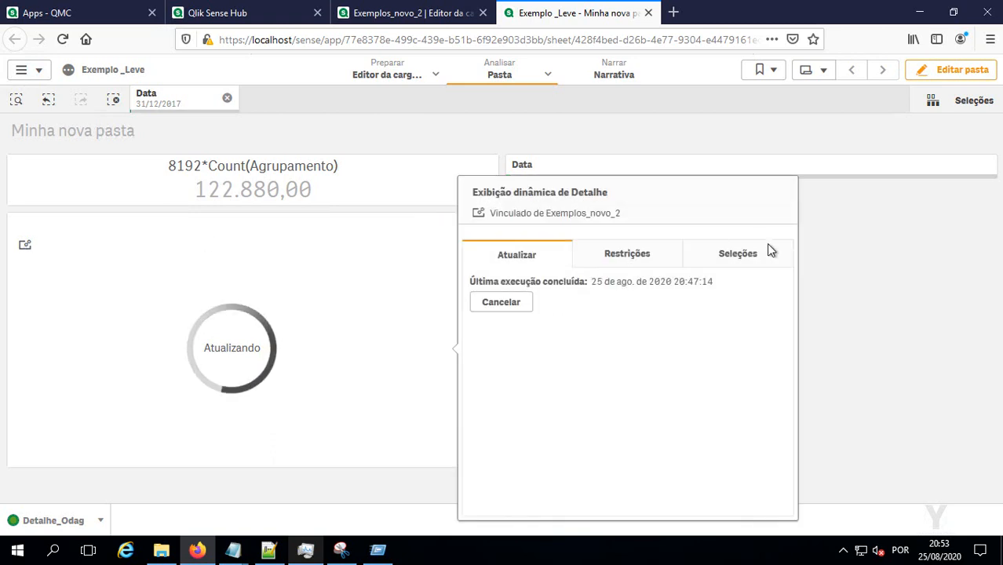
click(741, 254)
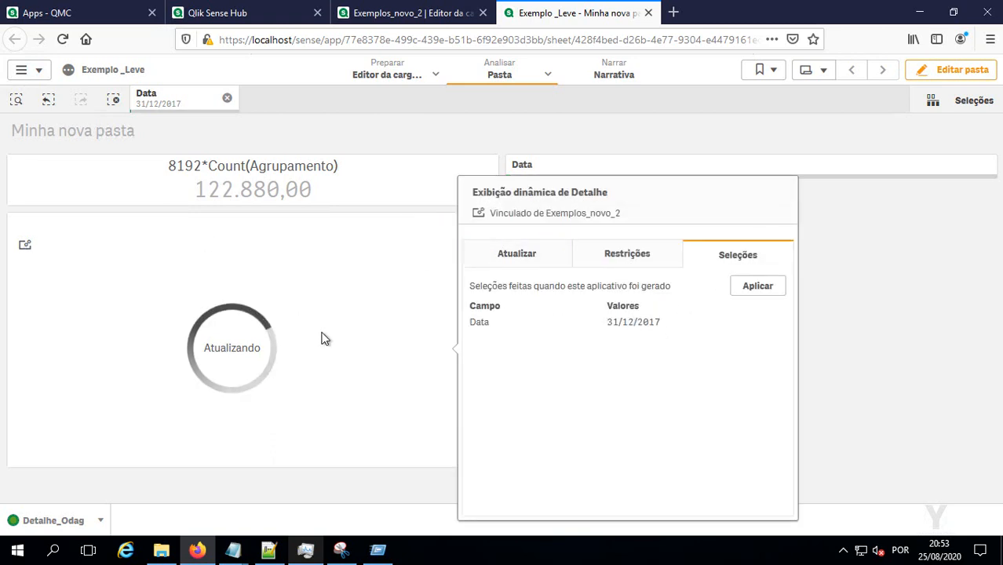
click(860, 274)
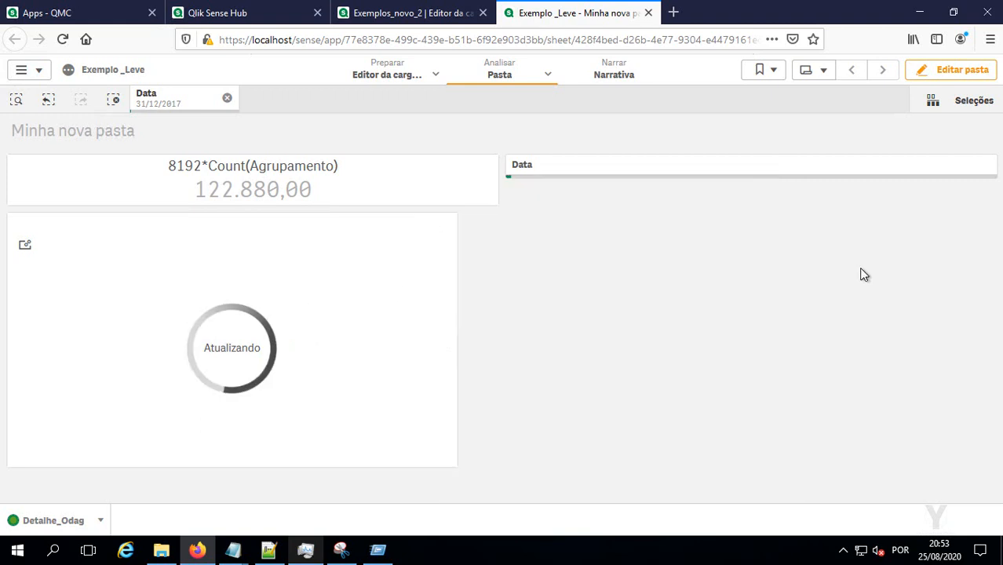